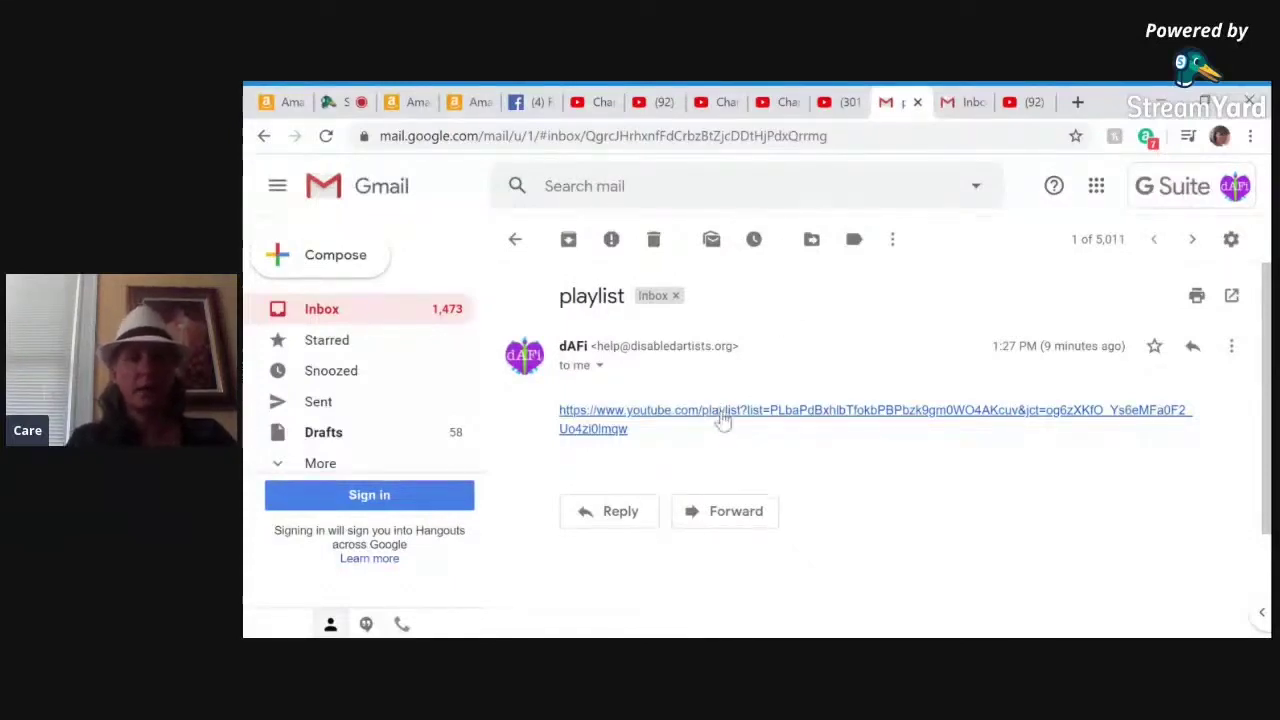
# From the Facebook Messenger chat, open the shared dAFi Design Team YouTube playlist link in a new tab
pyautogui.click(533, 112)
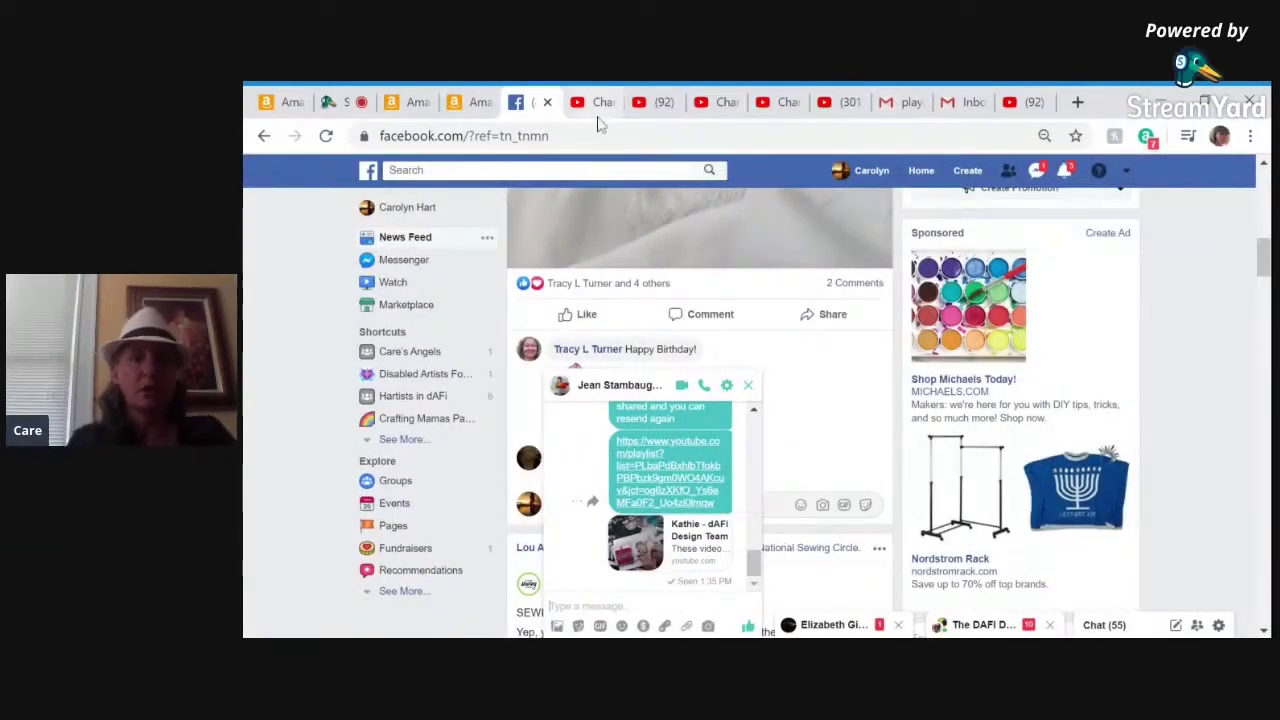
pyautogui.click(657, 471)
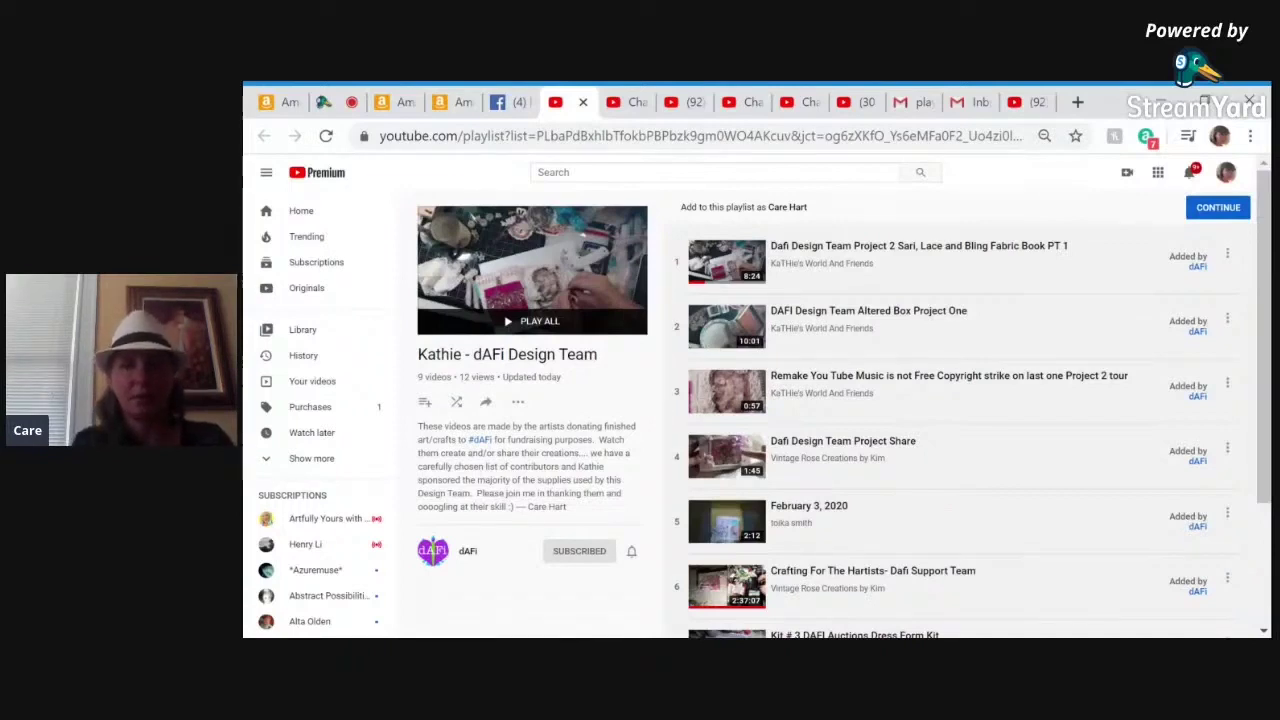
# Accept the contributor invitation for the Kathie - dAFi Design Team playlist and browse its nine videos
pyautogui.click(1222, 210)
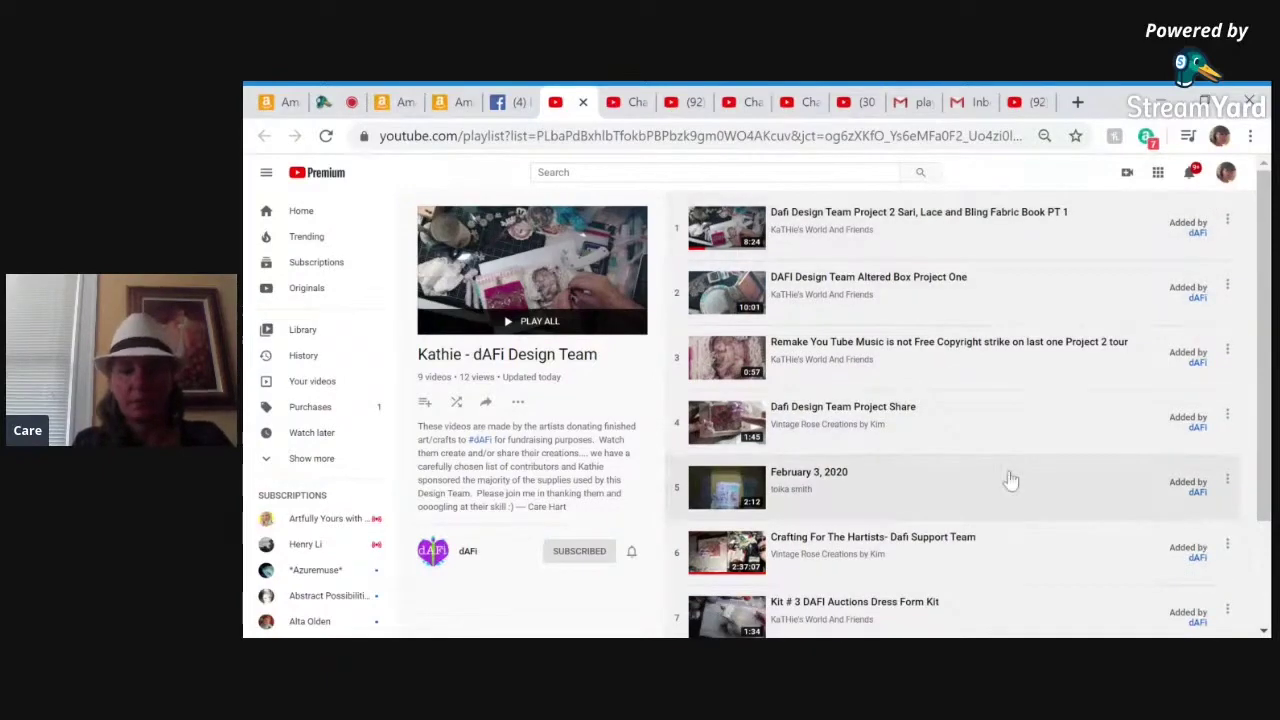
pyautogui.scroll(-2, 1010, 480)
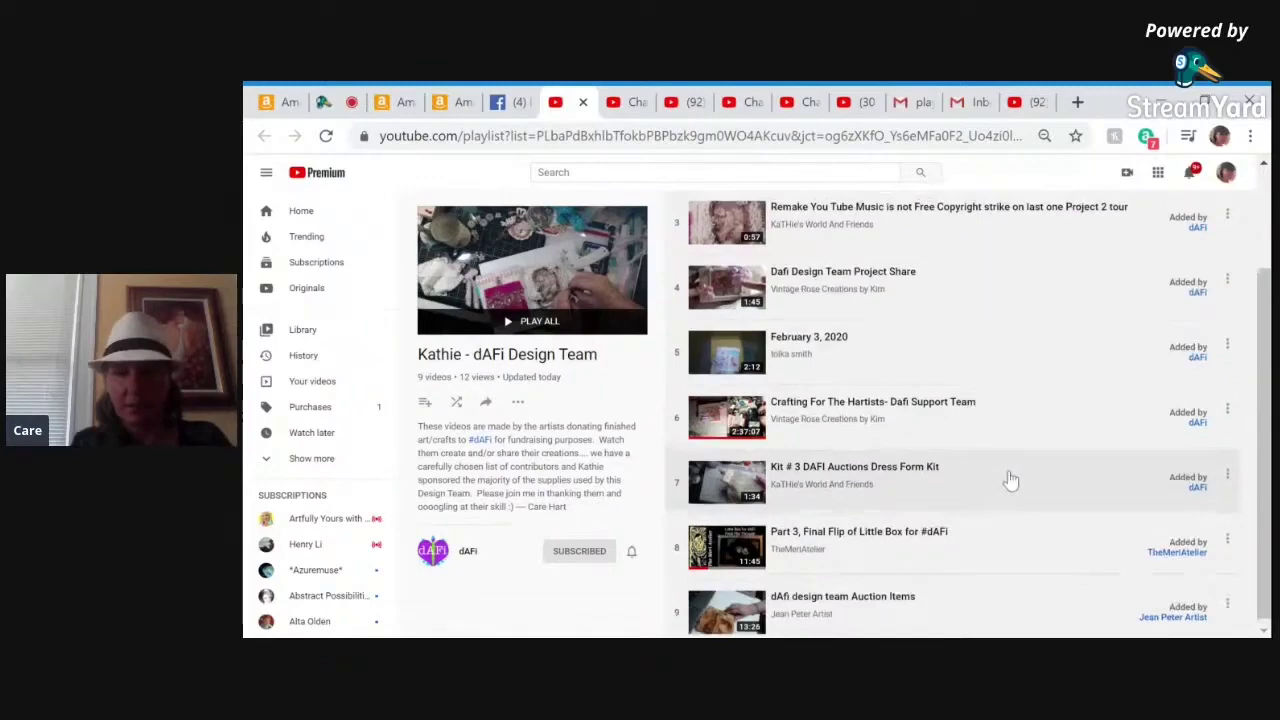
pyautogui.scroll(2, 1008, 480)
pyautogui.scroll(-2, 1008, 480)
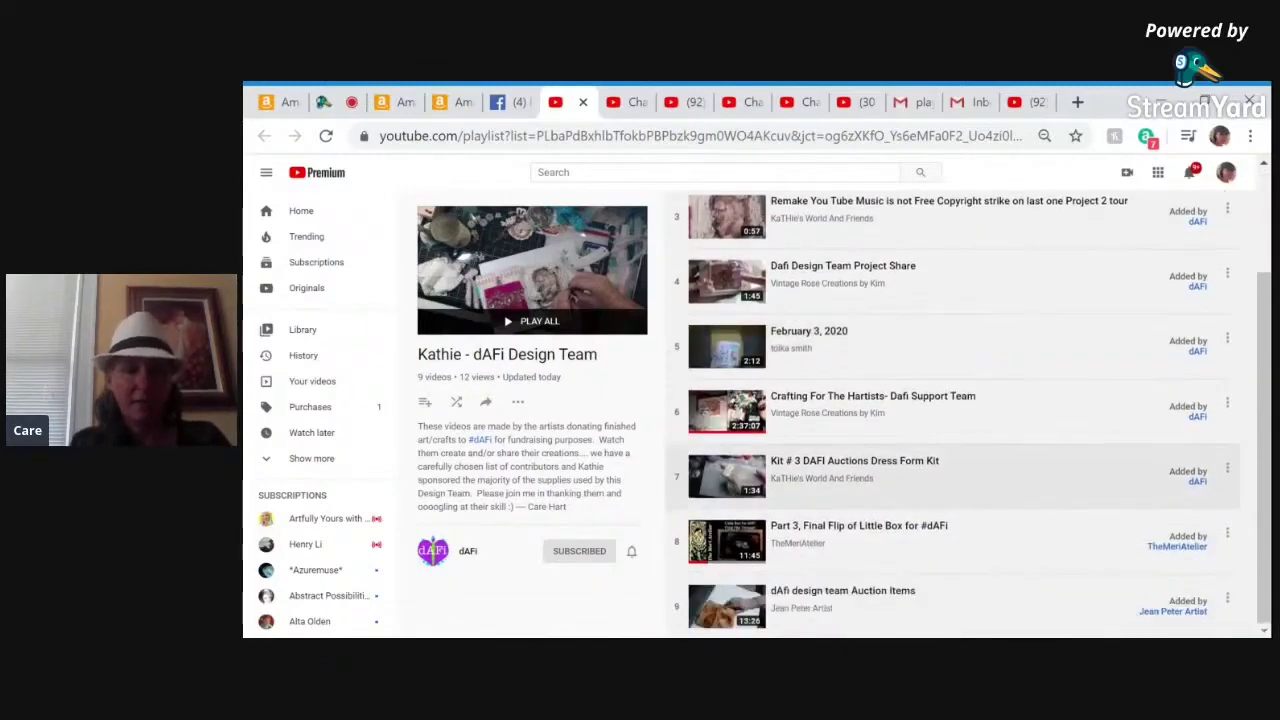
pyautogui.scroll(2, 1008, 480)
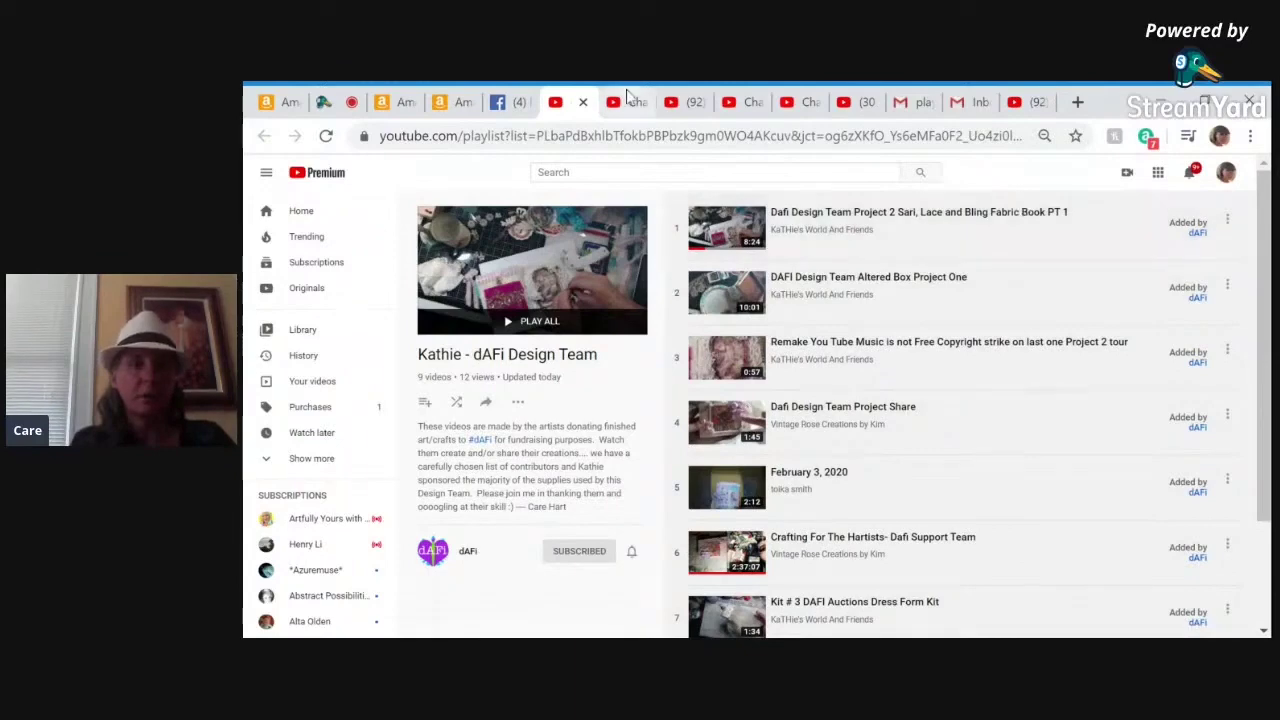
# Play all of the Disabled Artists Foundation 501(c)(3) Nonprofit playlist from the channel's Playlists grid
pyautogui.click(1020, 102)
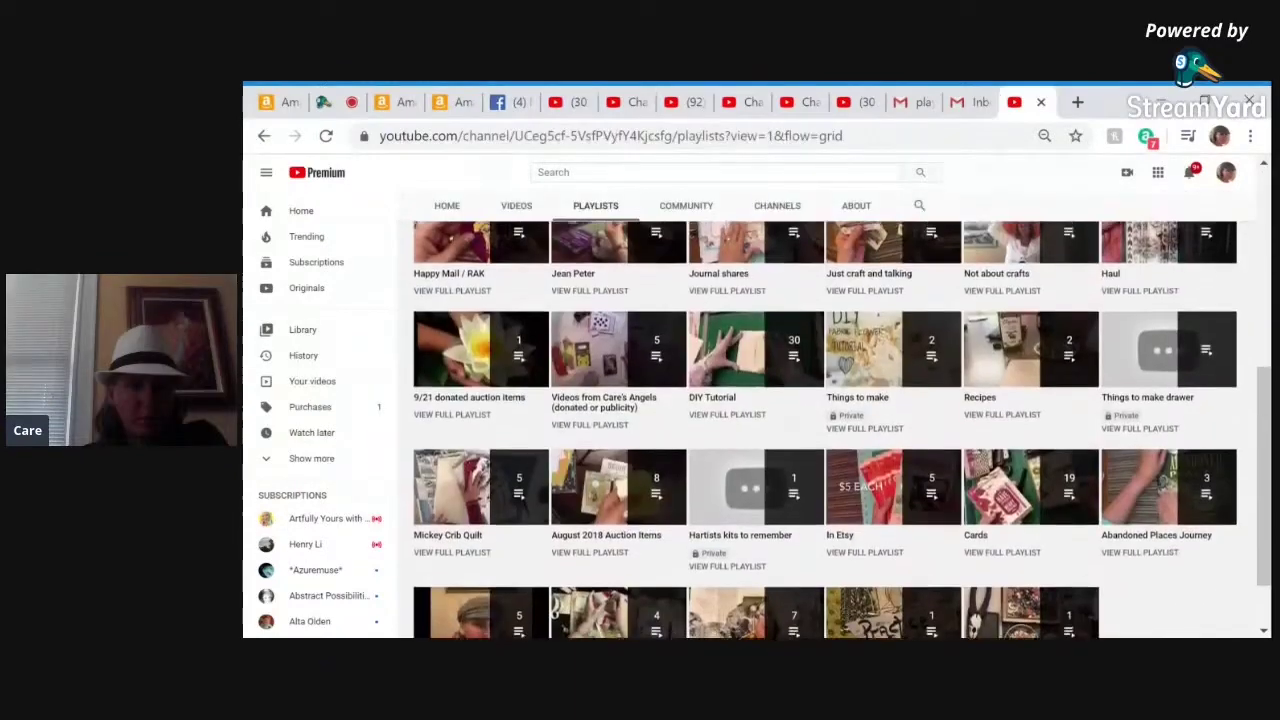
pyautogui.scroll(2, 825, 430)
pyautogui.scroll(1, 615, 256)
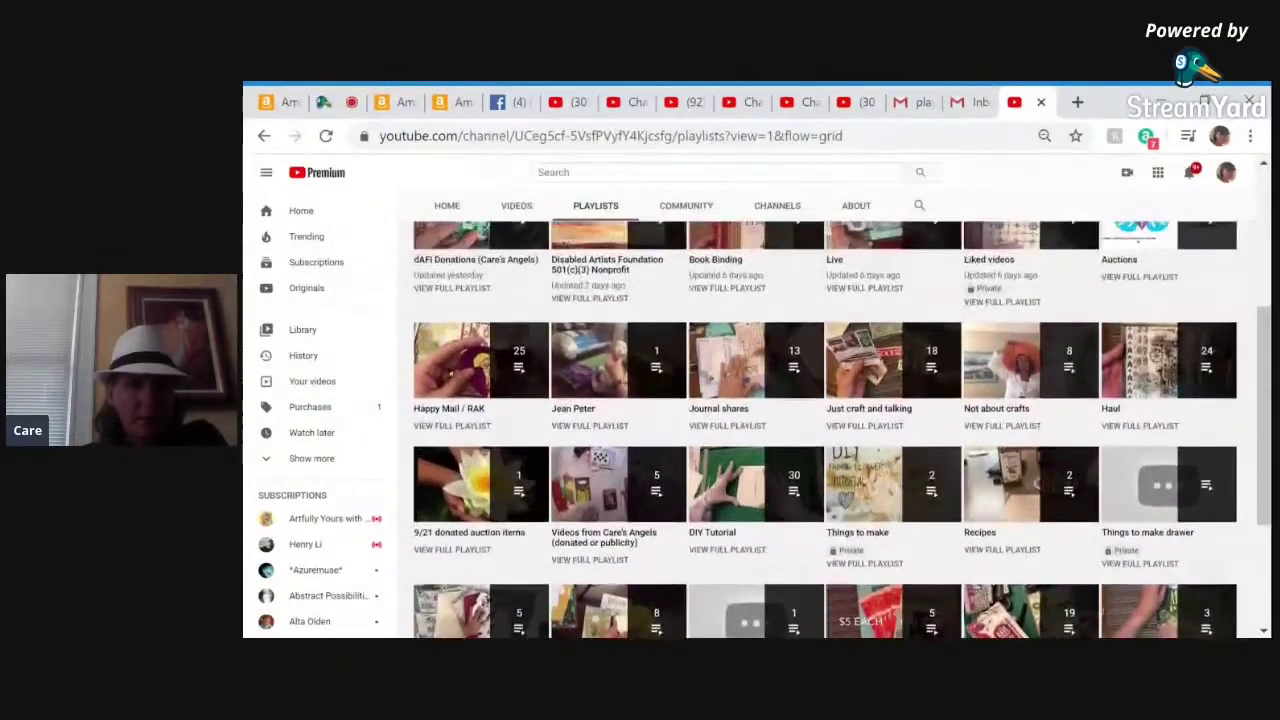
pyautogui.click(615, 256)
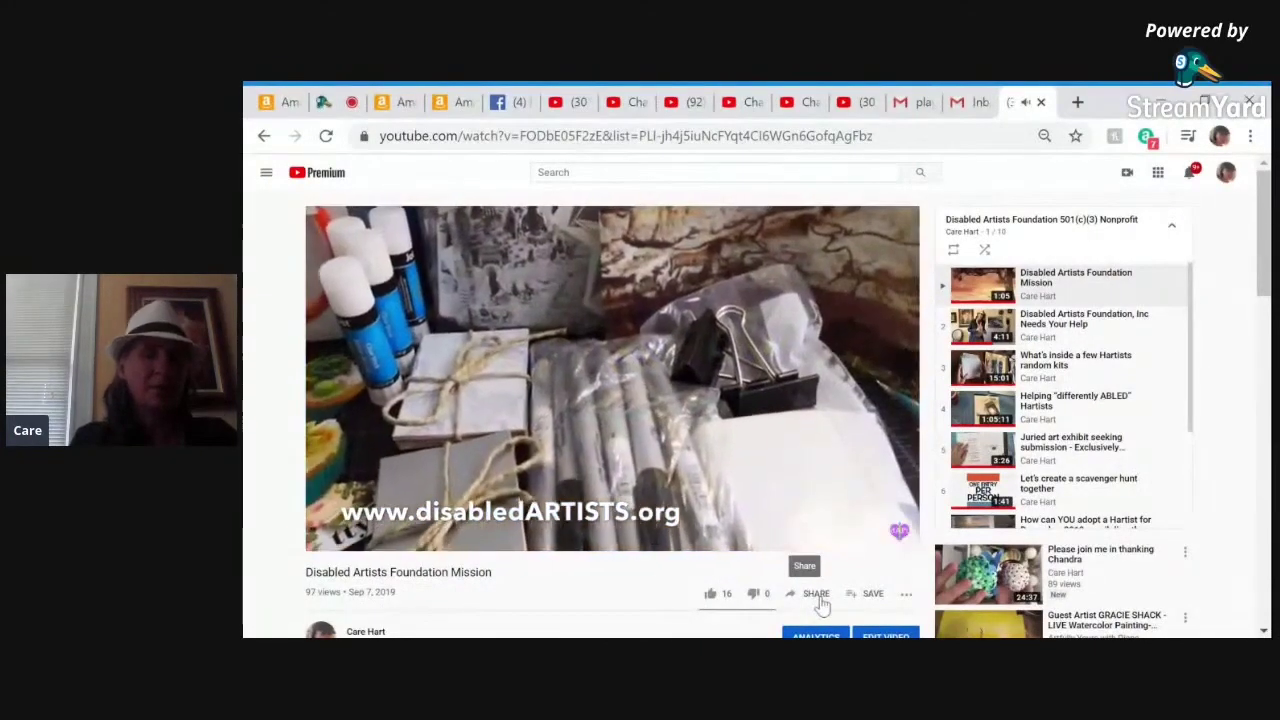
pyautogui.click(816, 593)
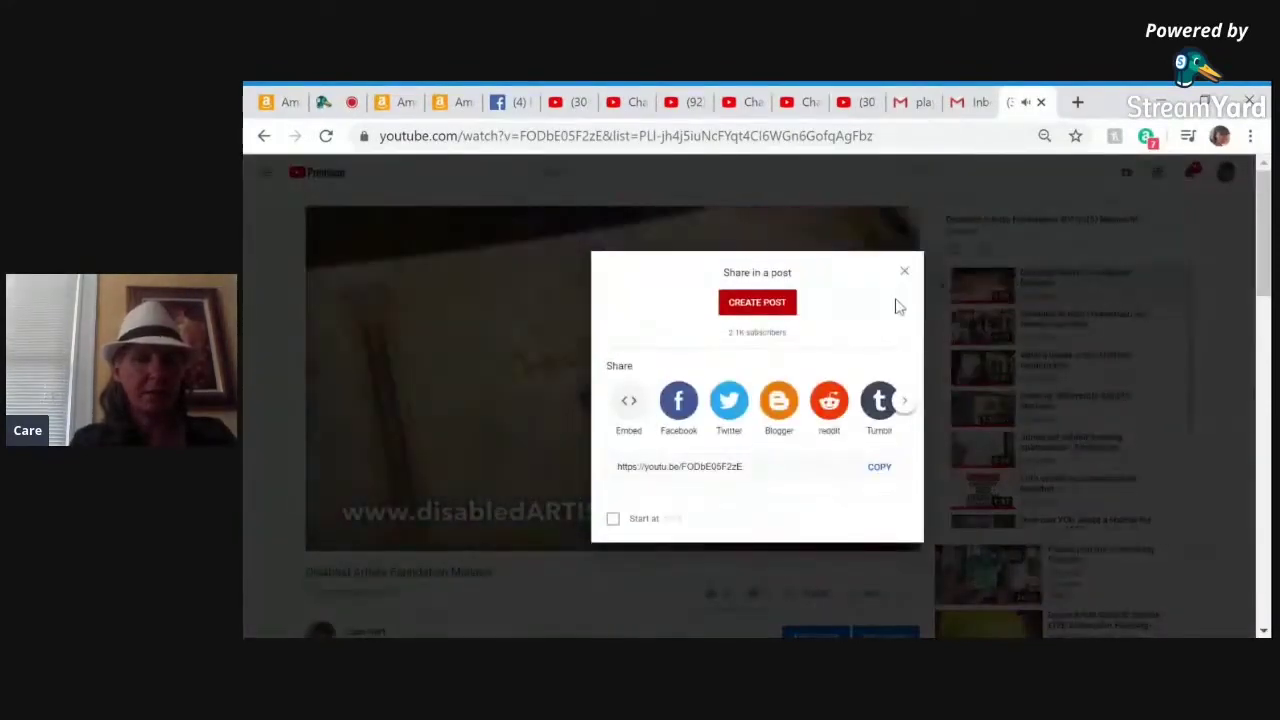
pyautogui.click(905, 272)
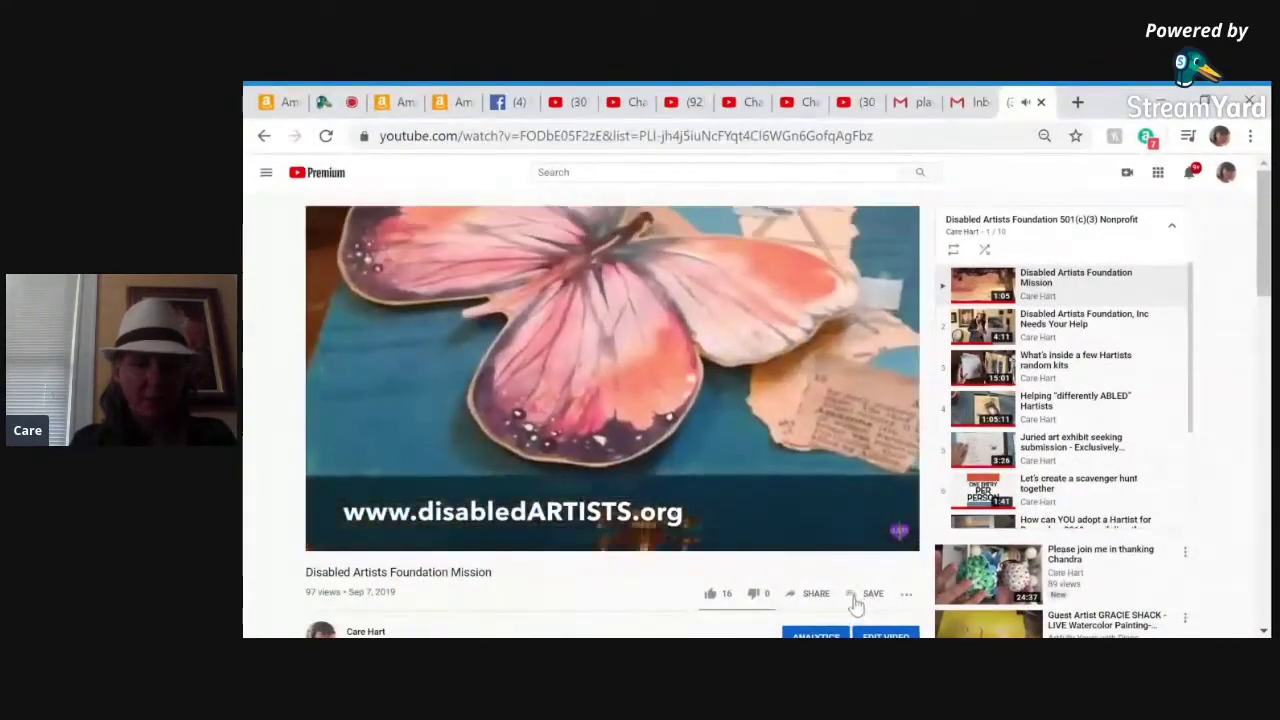
# Tick 'Kathie - dAFi Design Team' in the Mission video's Save to playlist list
pyautogui.click(855, 600)
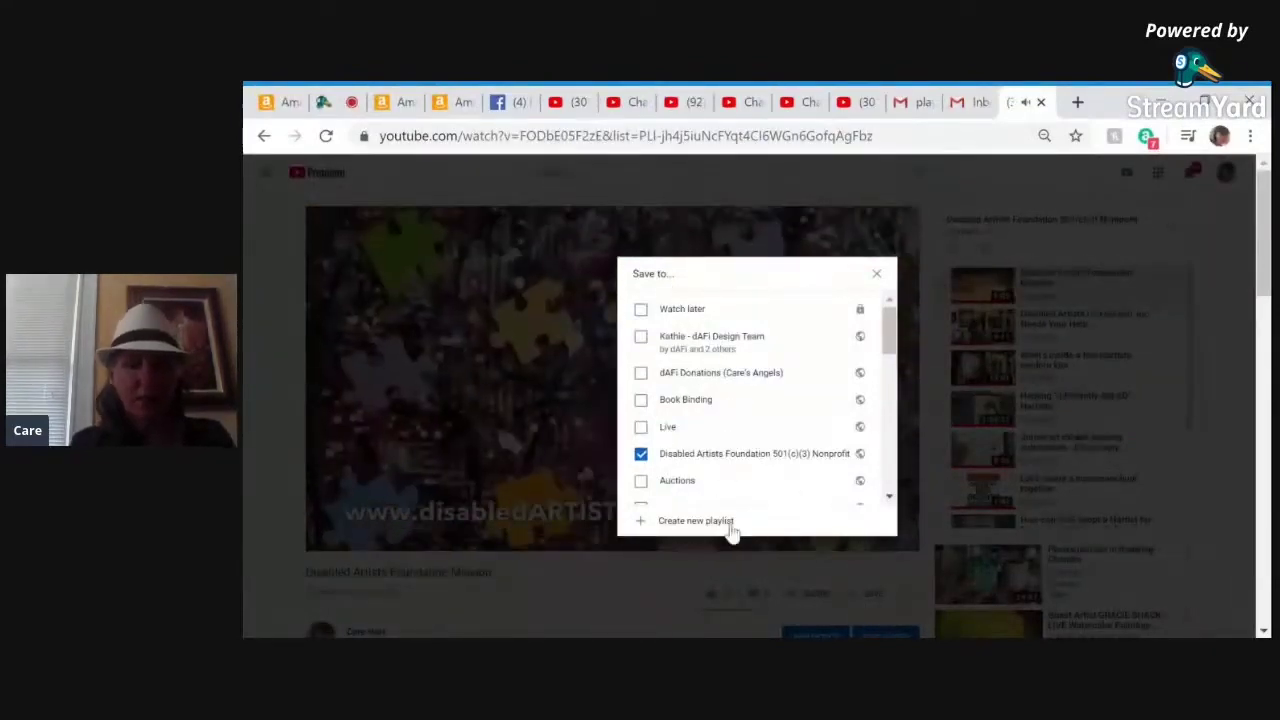
pyautogui.scroll(-2, 716, 414)
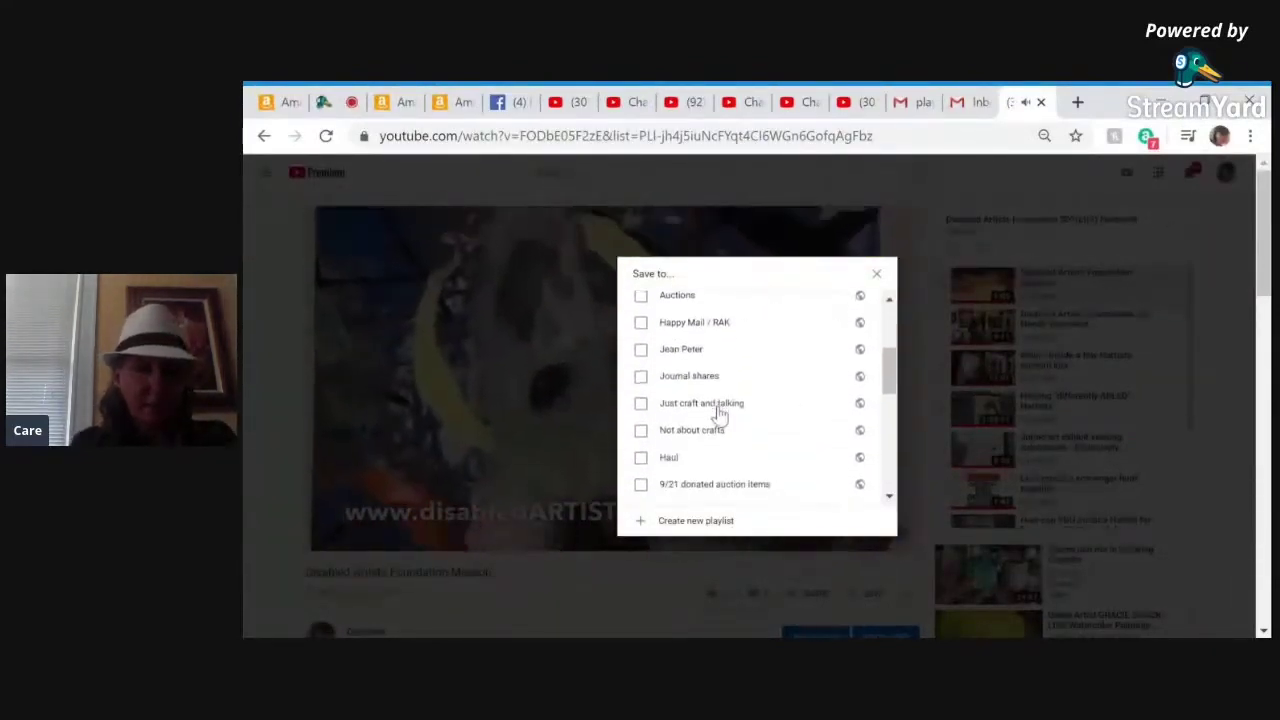
pyautogui.scroll(2, 717, 414)
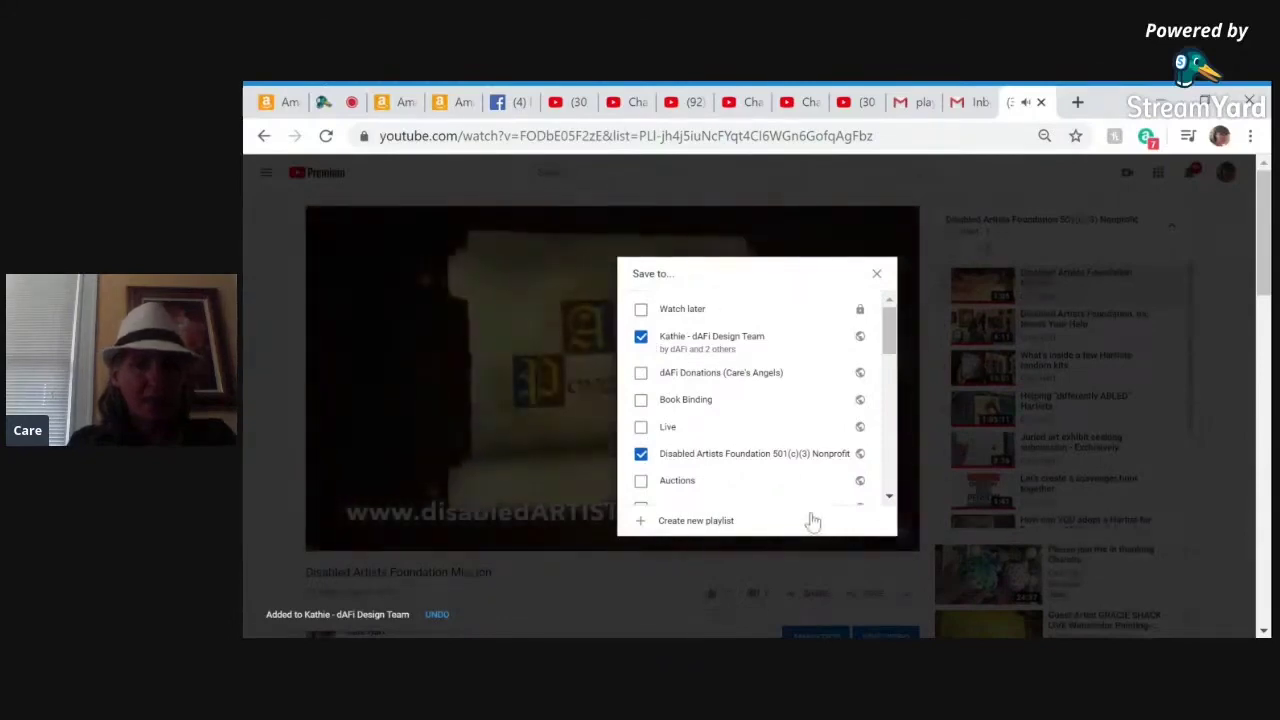
pyautogui.click(878, 277)
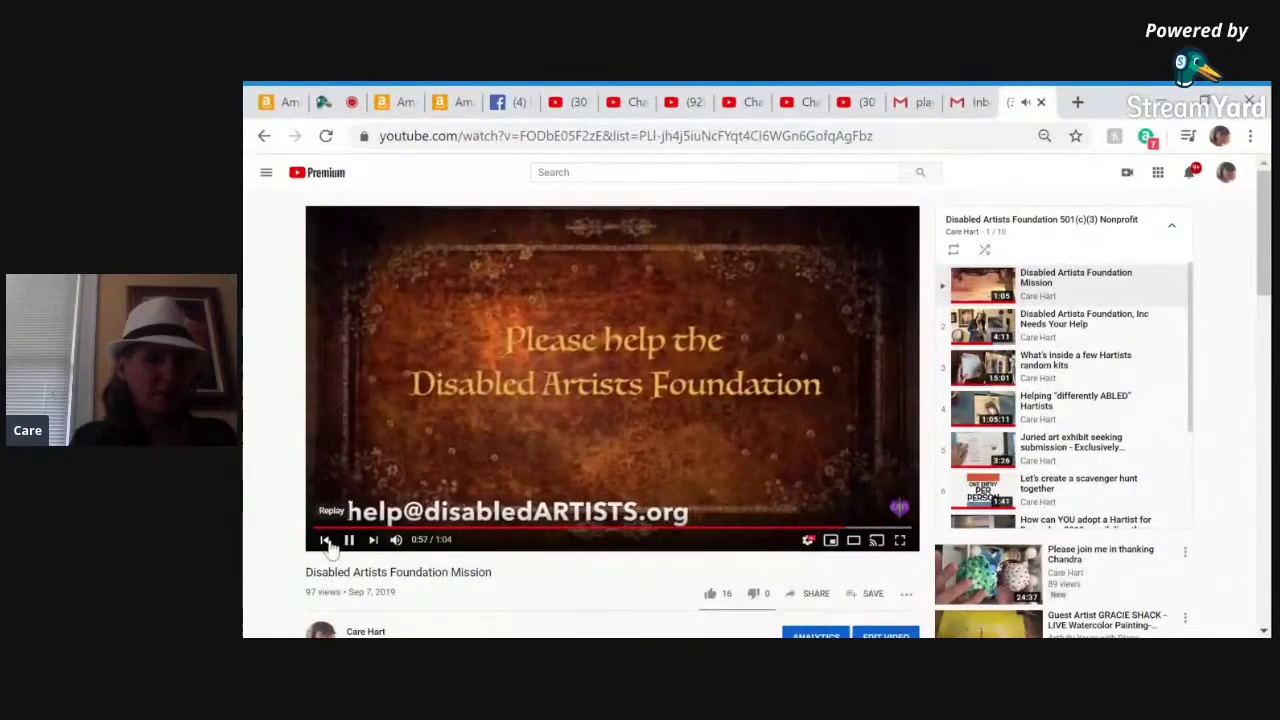
# Pause the Mission video, then switch the other tab's YouTube account to dAFi
pyautogui.click(349, 540)
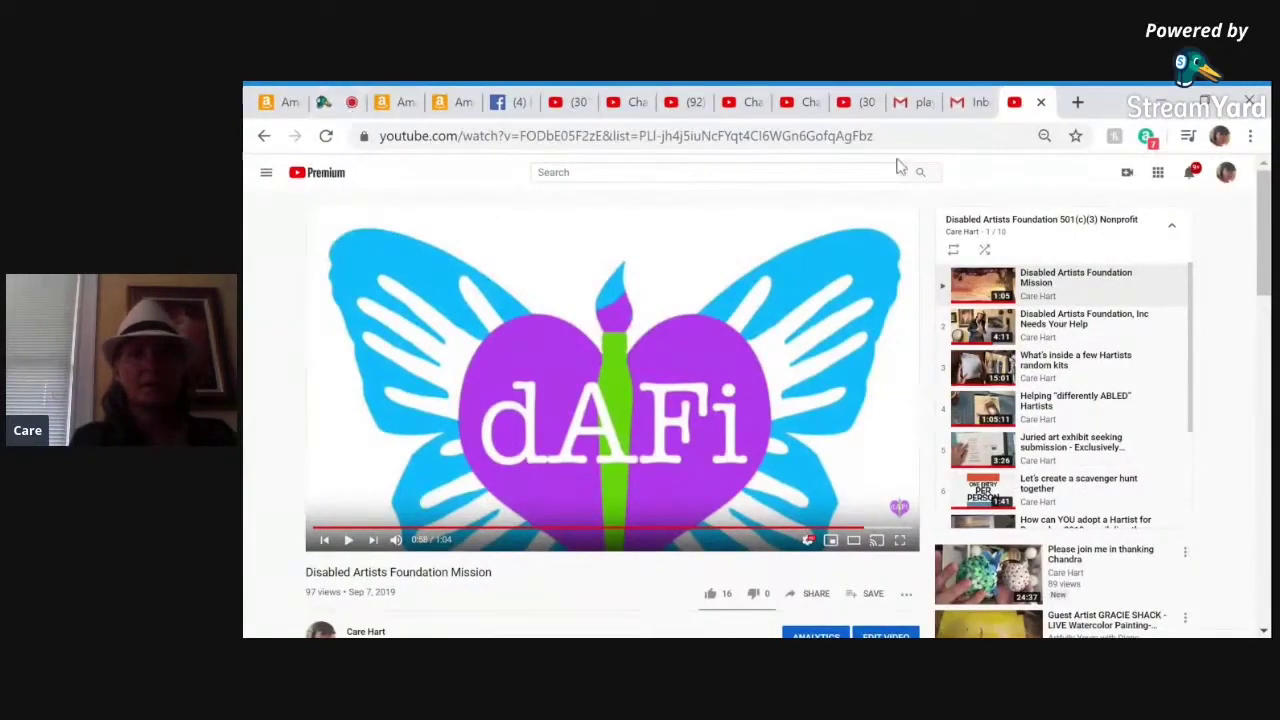
pyautogui.click(865, 113)
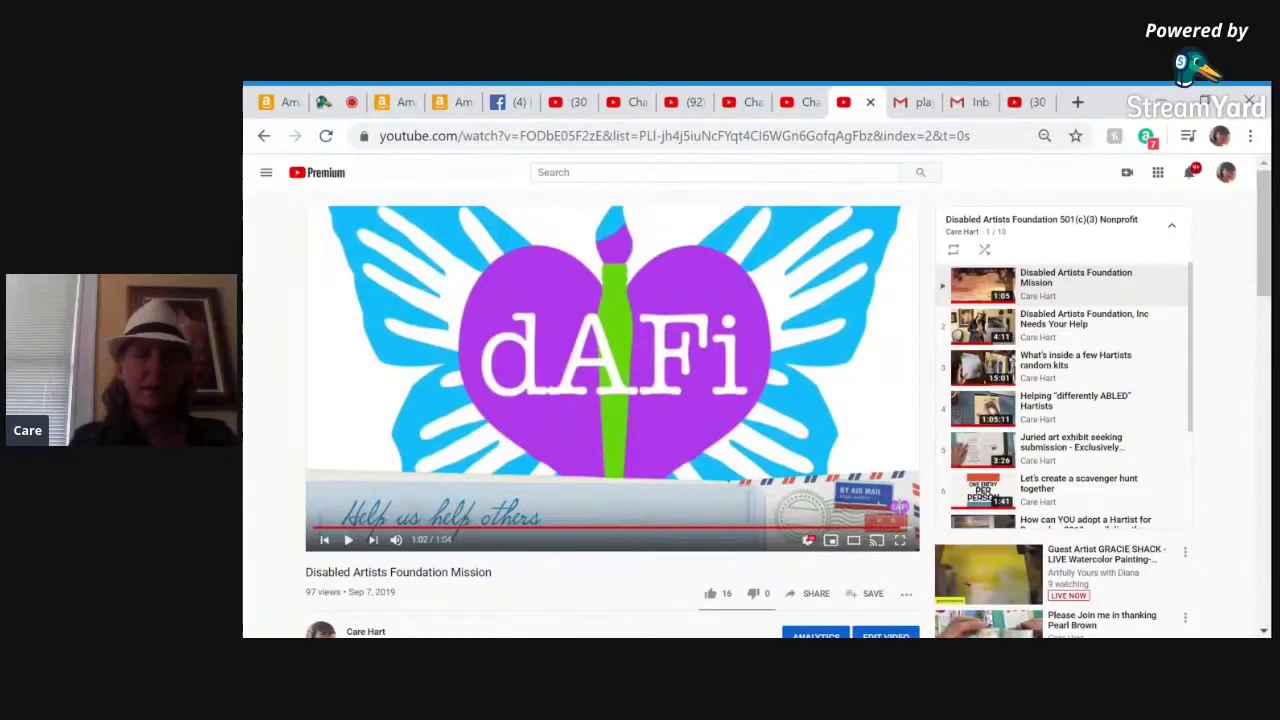
pyautogui.click(1227, 174)
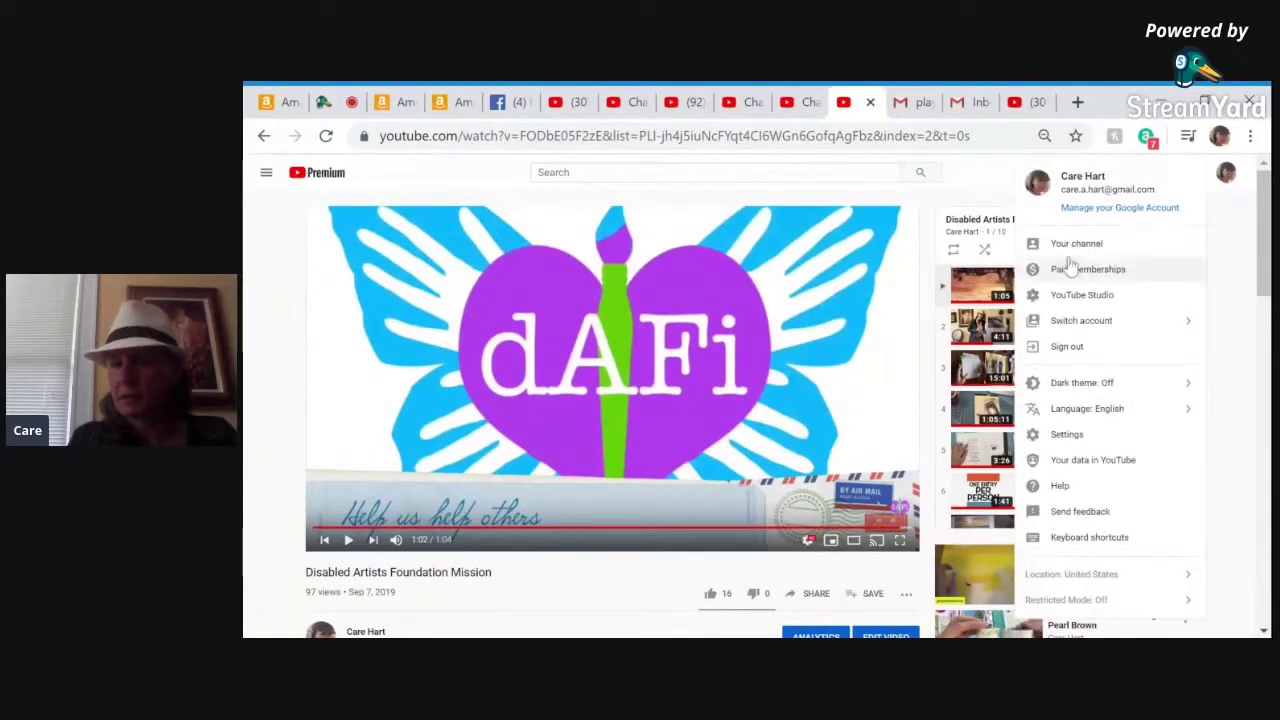
pyautogui.click(1068, 322)
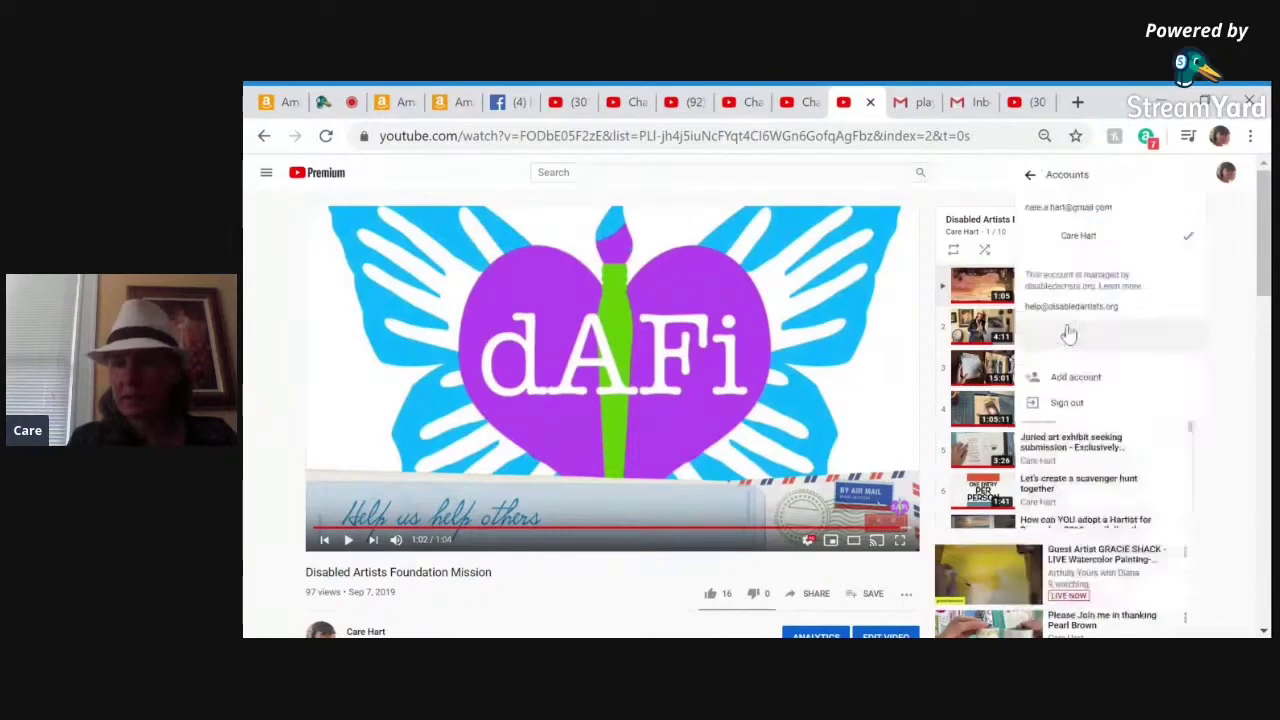
pyautogui.click(1118, 364)
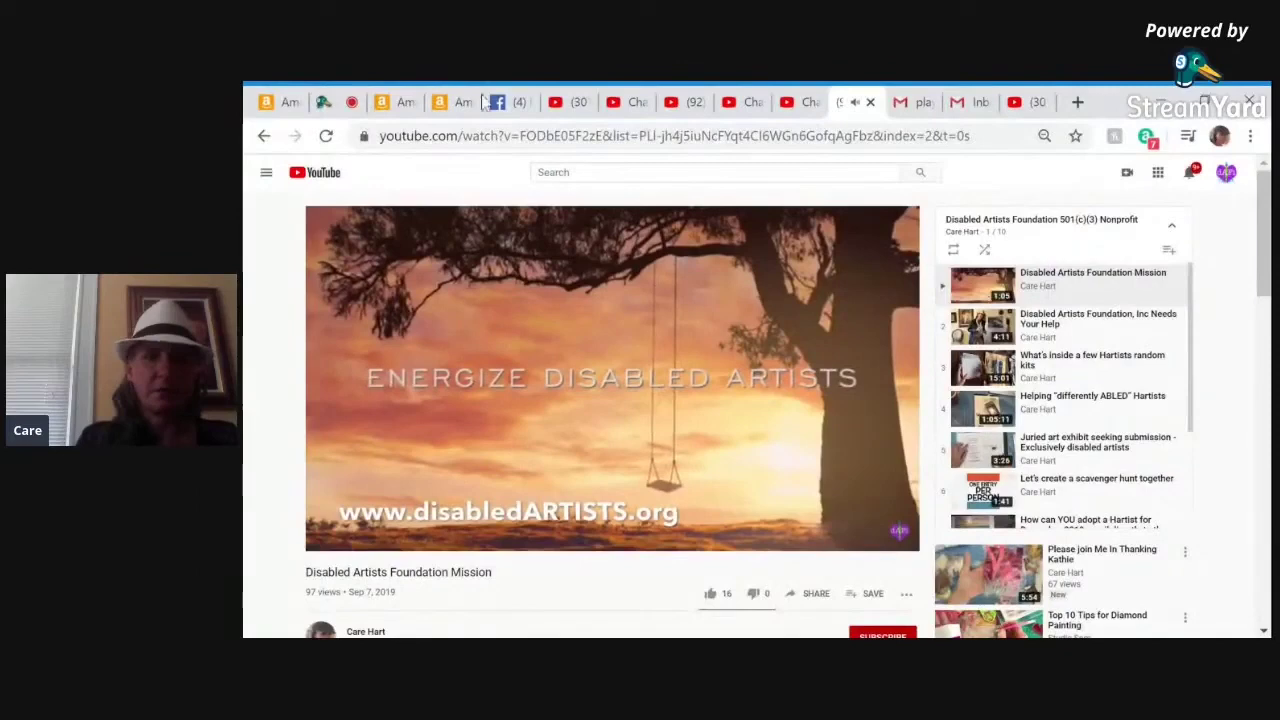
# From YouTube Studio's Playlists page, play all of the Kathie - dAFi Design Team playlist
pyautogui.click(1227, 176)
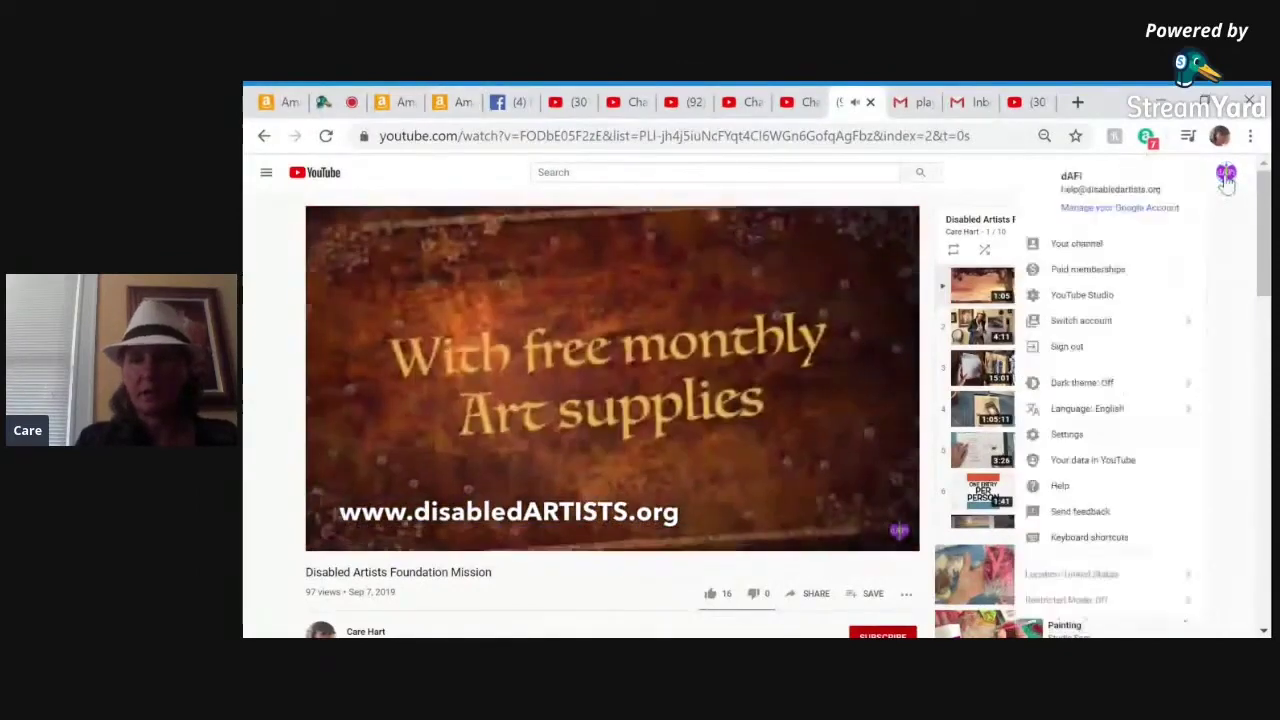
pyautogui.click(1087, 298)
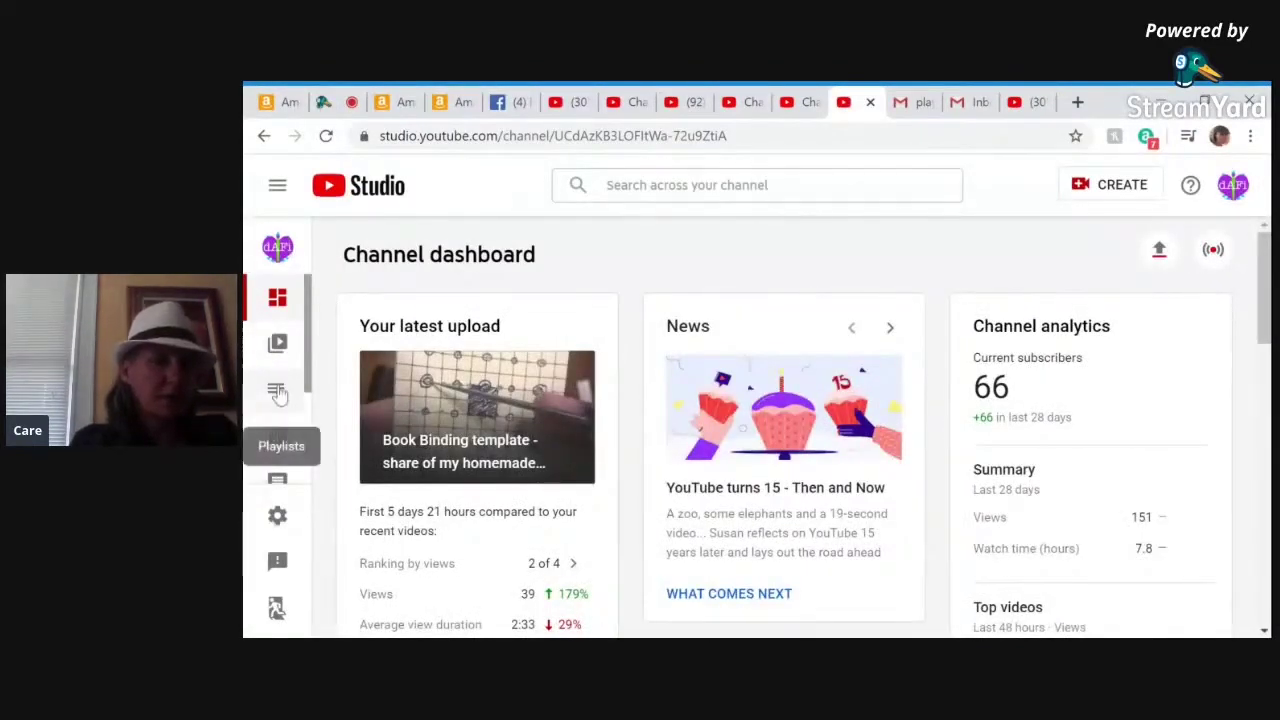
pyautogui.click(278, 392)
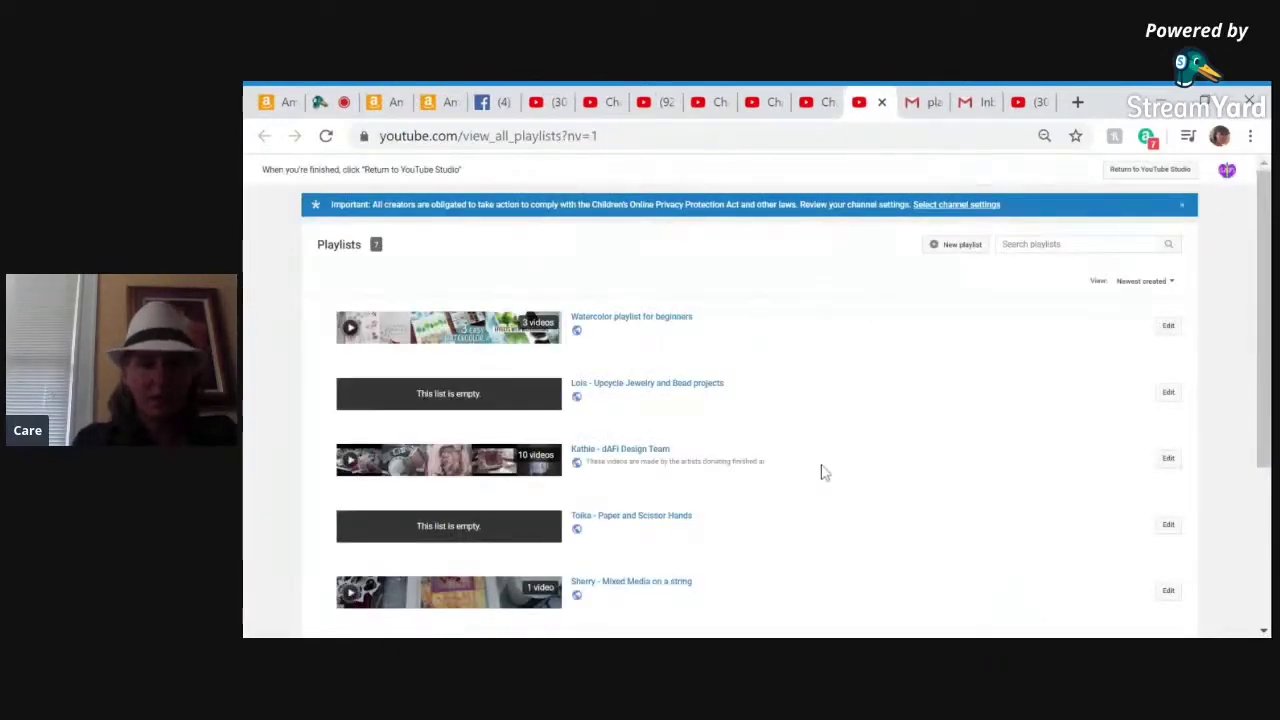
pyautogui.scroll(-2, 822, 472)
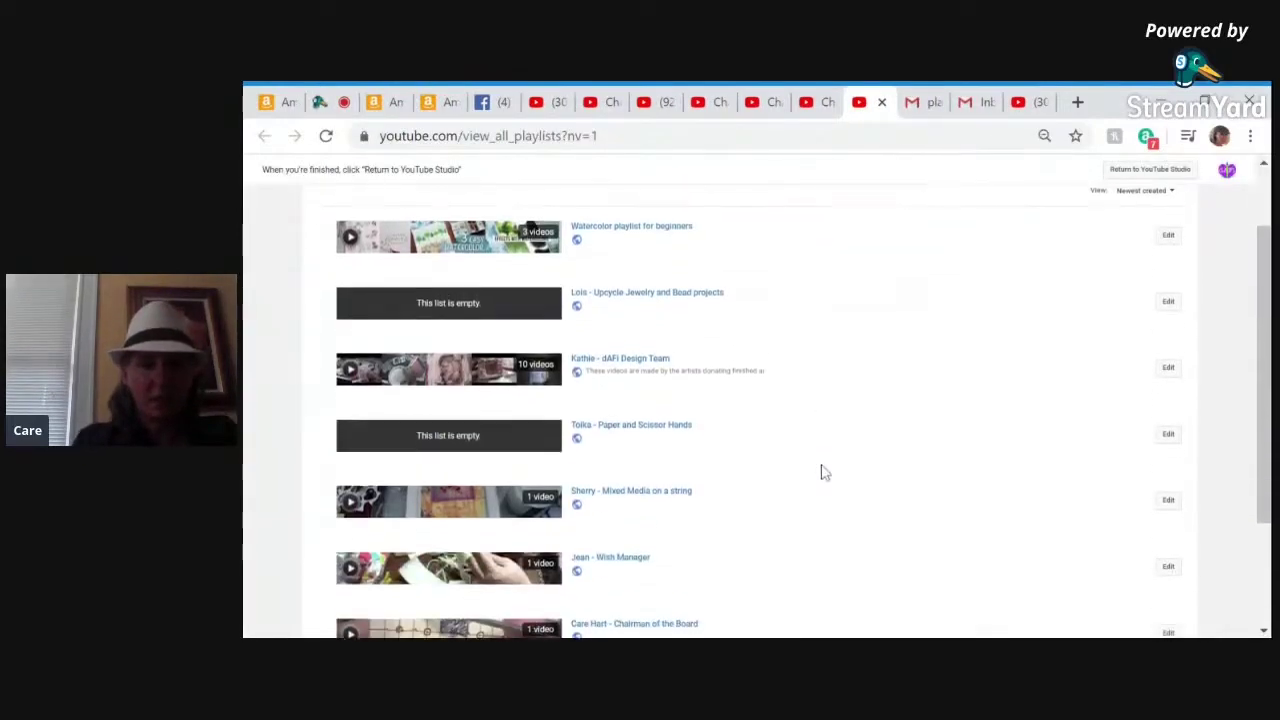
pyautogui.click(523, 371)
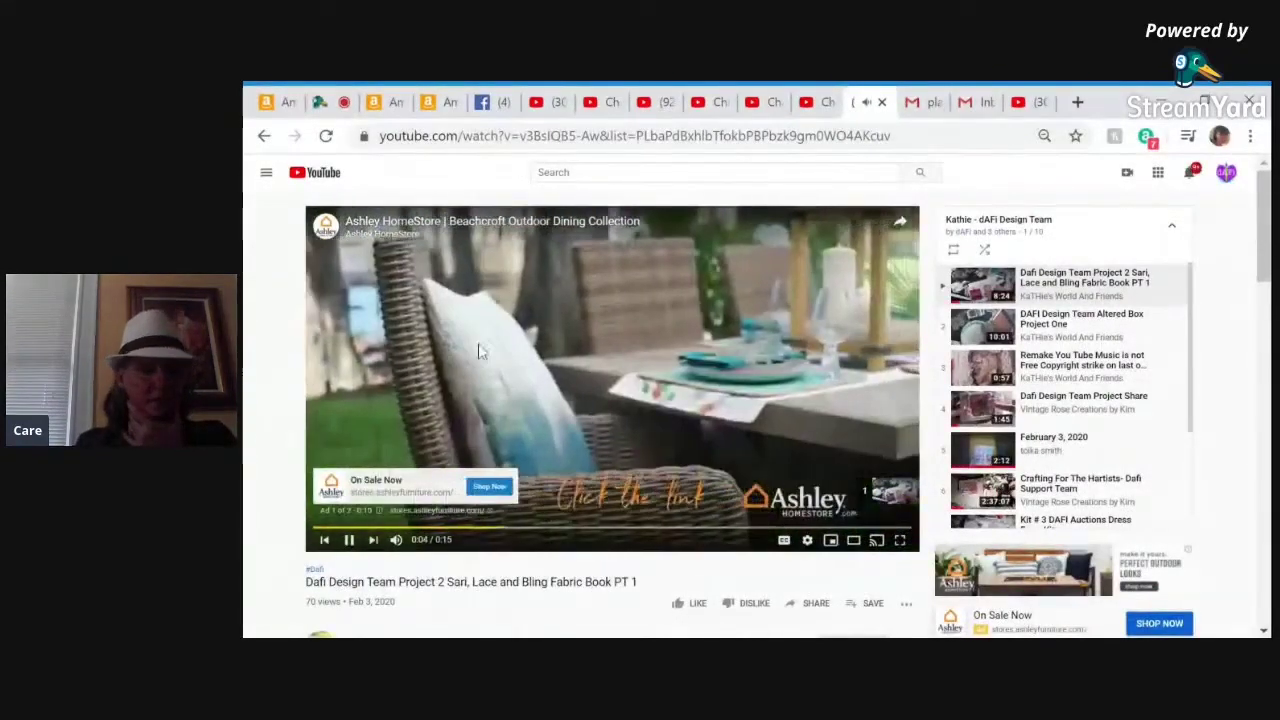
# Review the ten videos on the dAFi Design Team playlist page, then return to the Studio dashboard
pyautogui.click(266, 137)
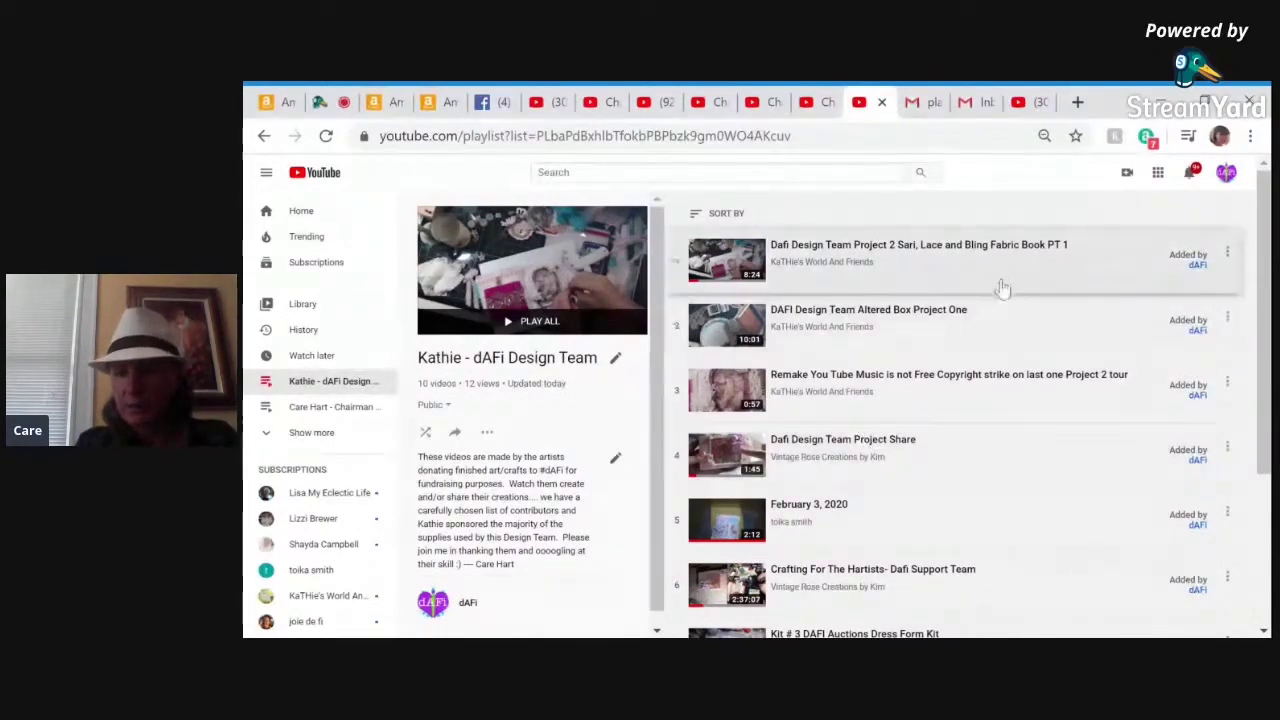
pyautogui.scroll(-2, 1011, 543)
pyautogui.scroll(-1, 1011, 543)
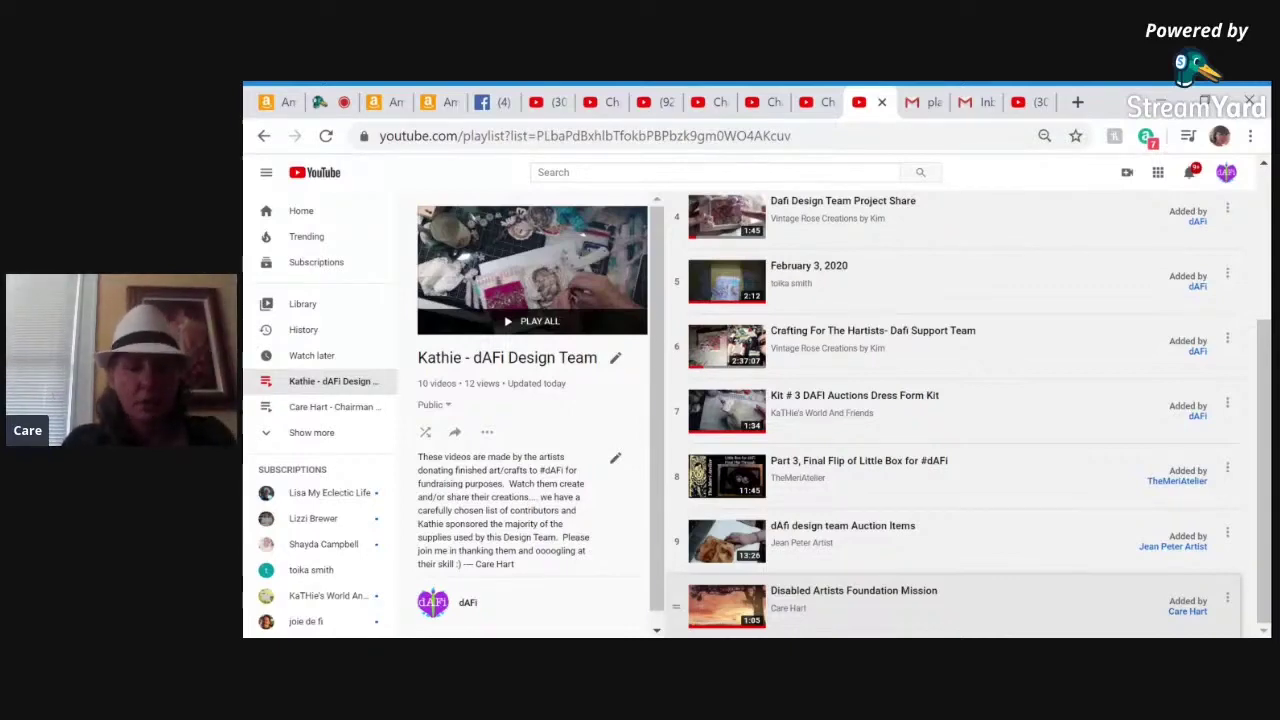
pyautogui.click(826, 114)
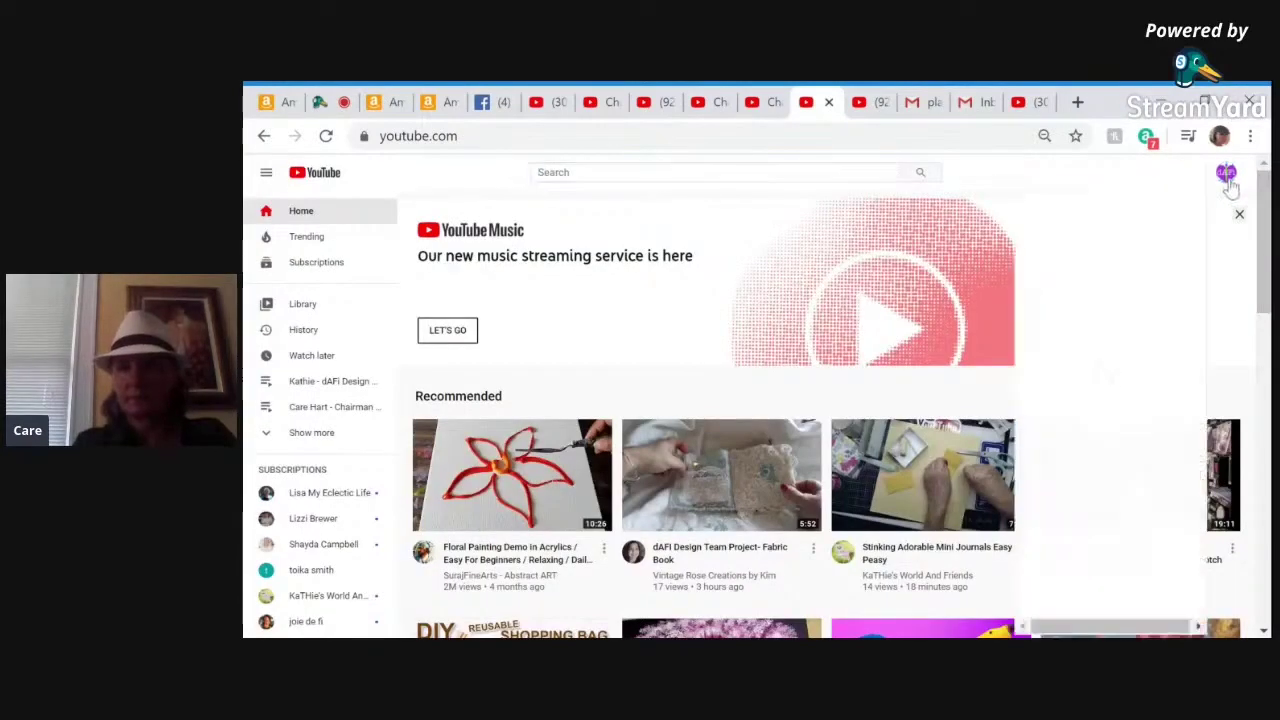
# Open the dAFi channel page, scroll the Kathie - dAFi Design Team playlist, and go back to the channel
pyautogui.click(1226, 172)
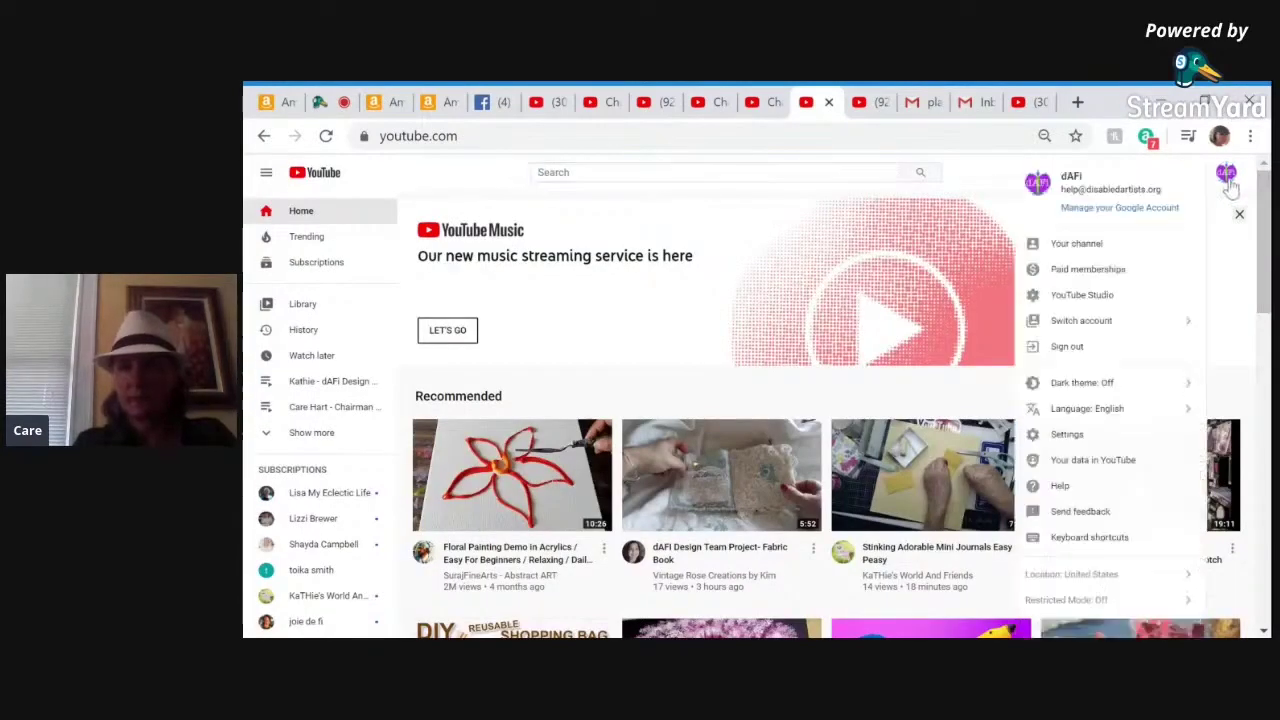
pyautogui.click(1076, 244)
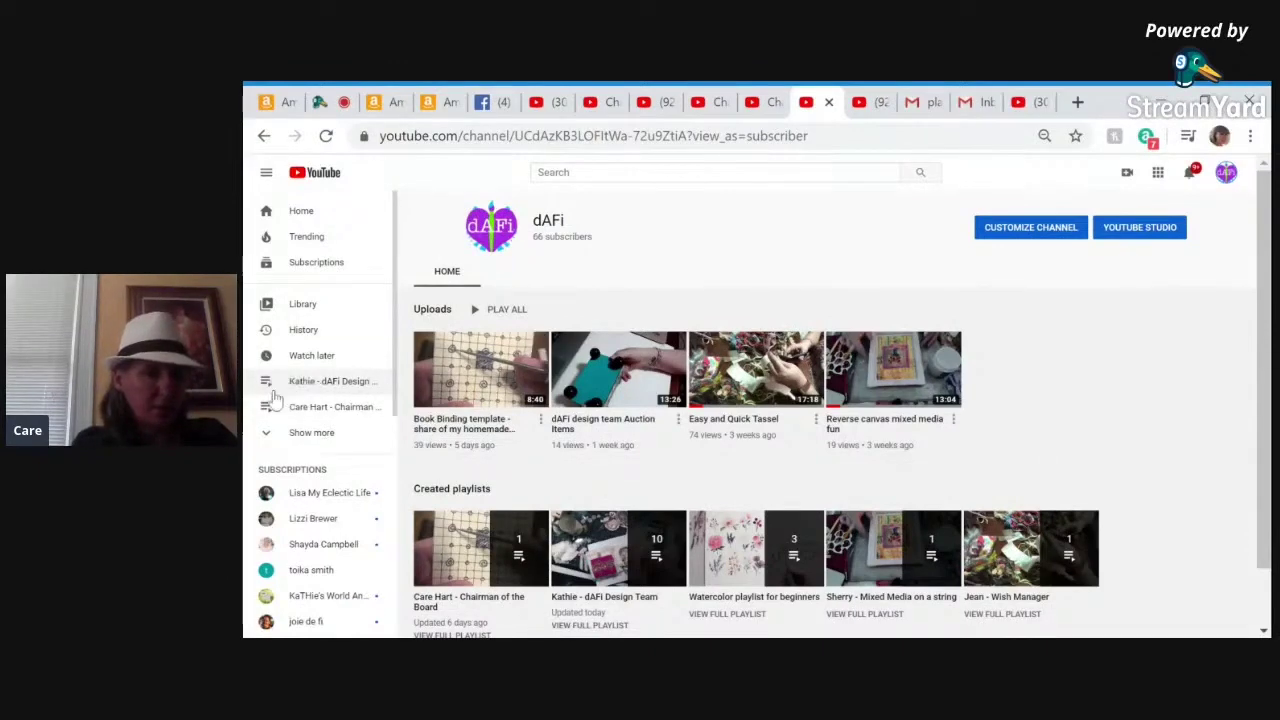
pyautogui.click(333, 392)
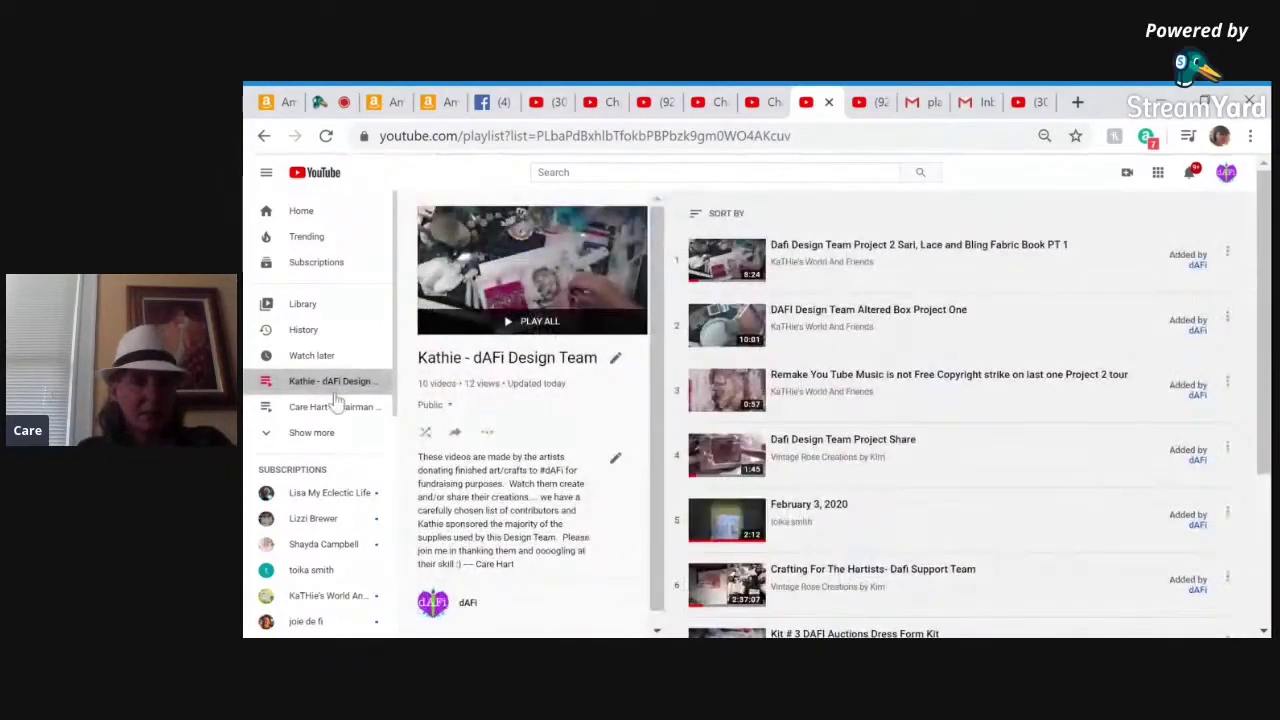
pyautogui.scroll(-2, 828, 480)
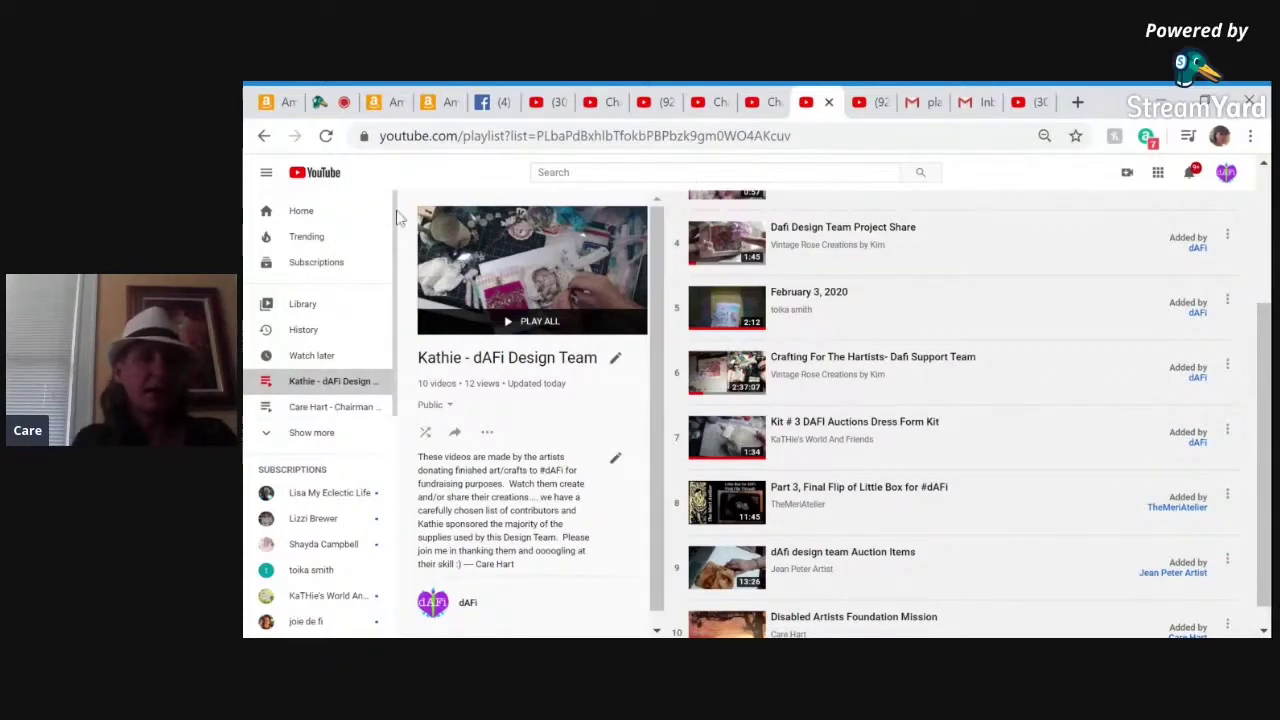
pyautogui.click(265, 137)
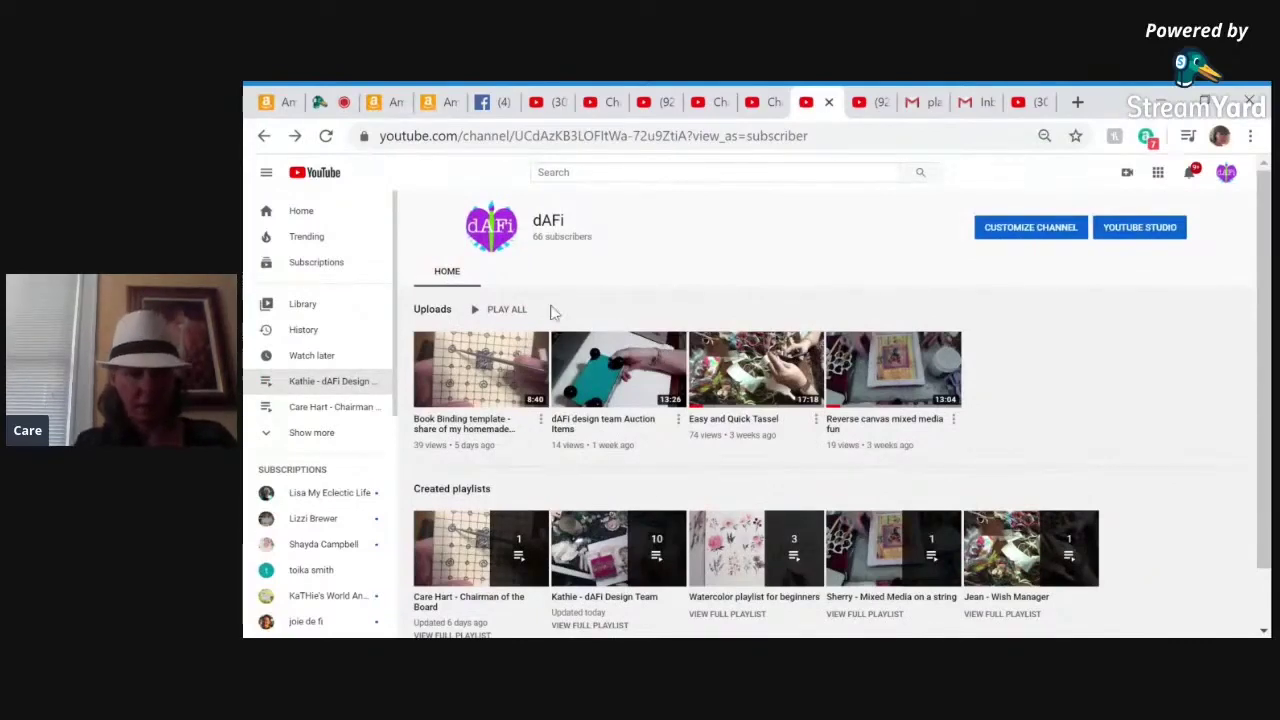
# Start playing the Kathie - dAFi Design Team playlist from the dAFi channel page
pyautogui.scroll(-1, 742, 440)
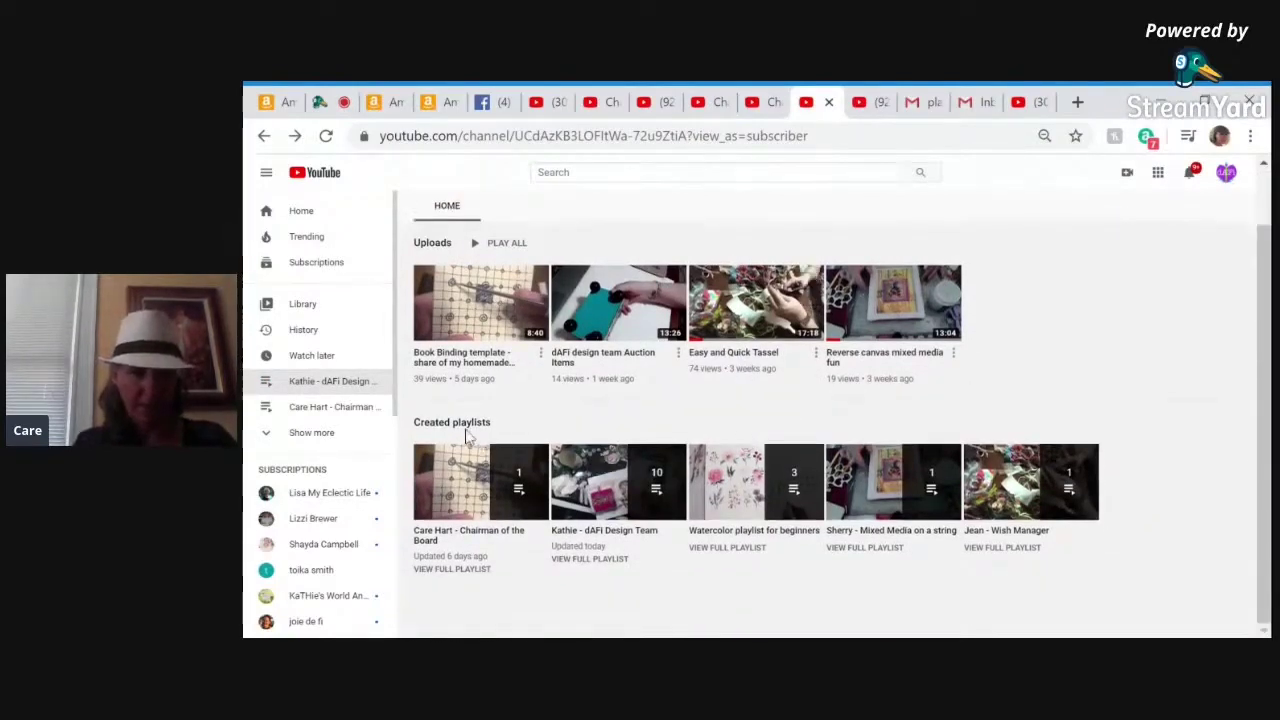
pyautogui.moveTo(645, 502)
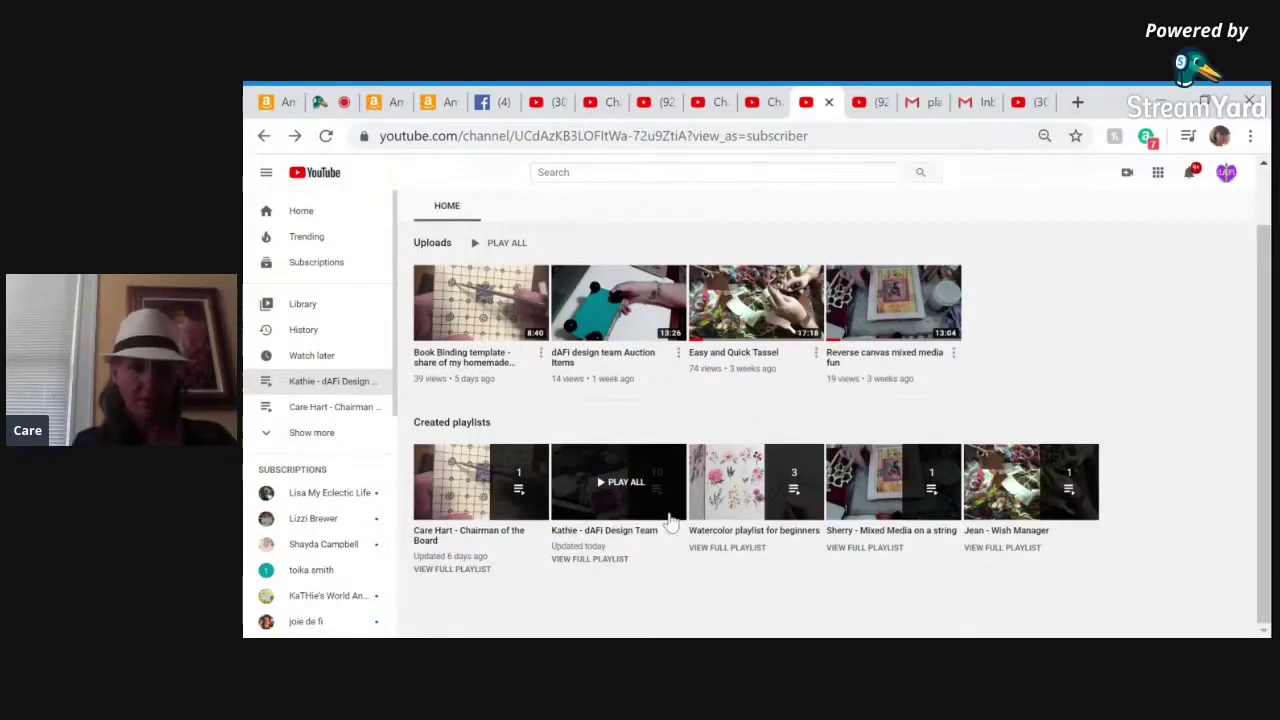
pyautogui.click(615, 538)
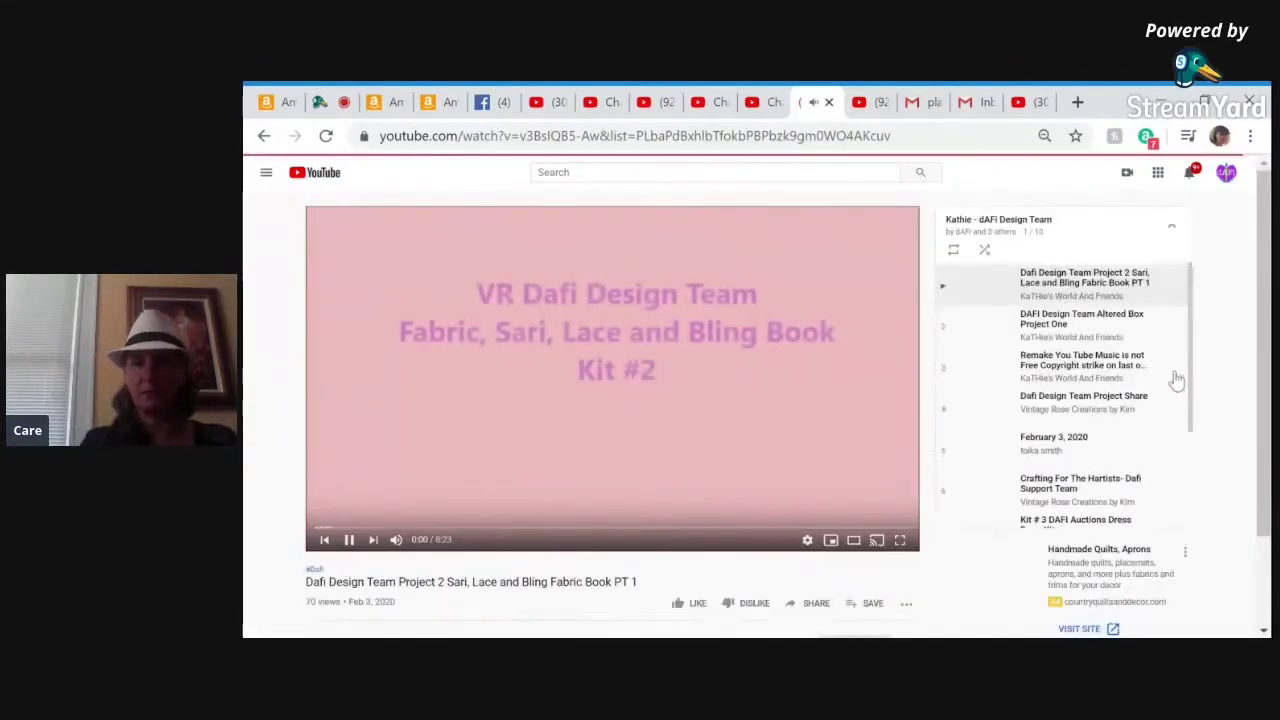
# Delete item 10, Disabled Artists Foundation Mission, from the playlist and close that video tab
pyautogui.scroll(-2, 1083, 535)
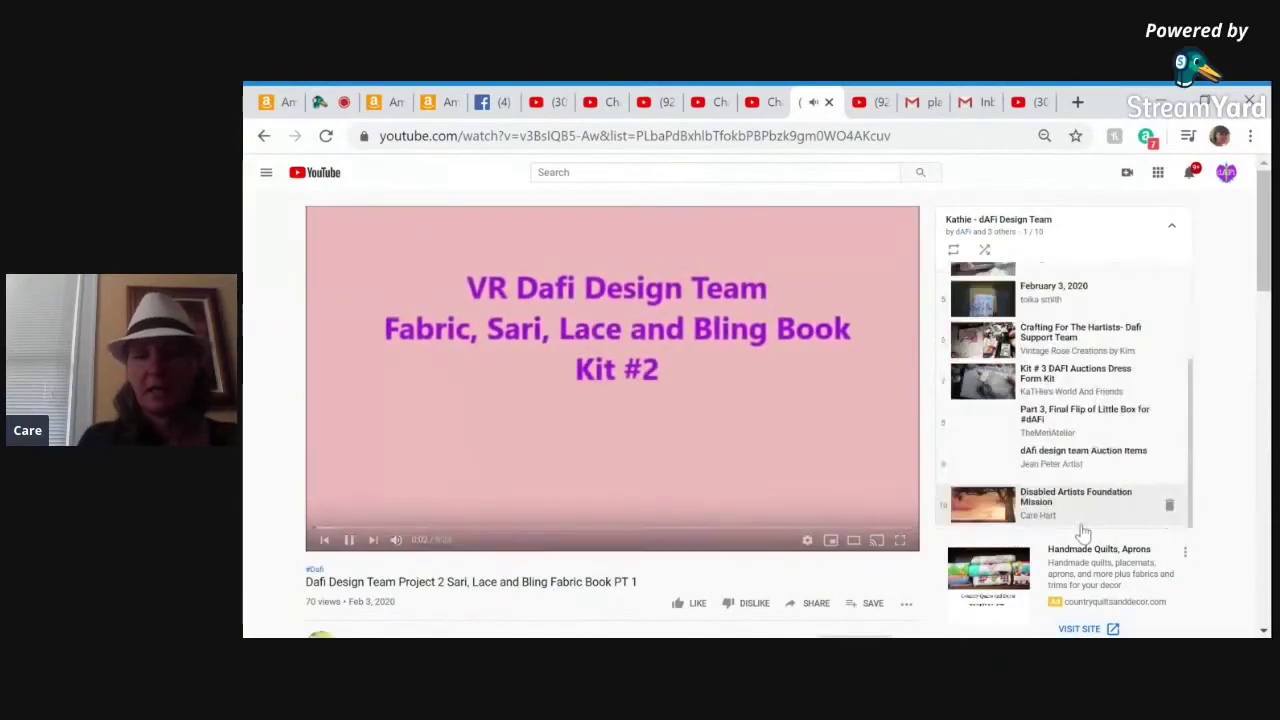
pyautogui.scroll(-3, 1072, 432)
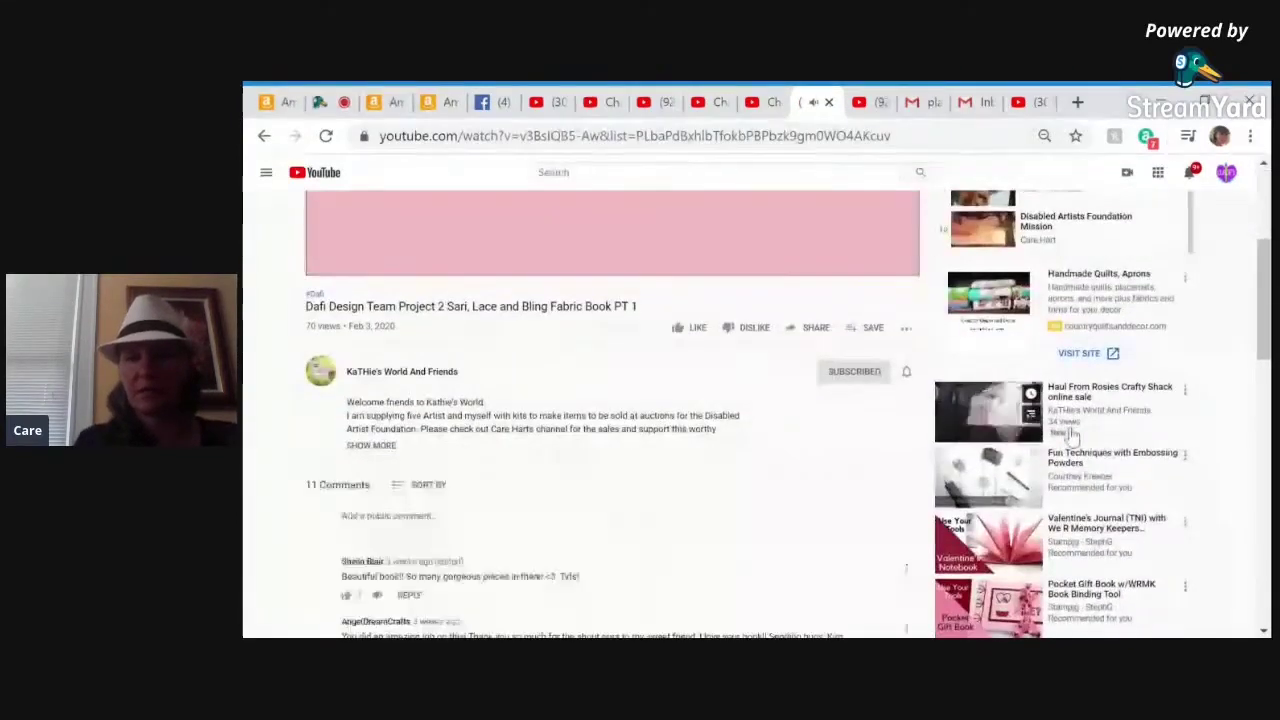
pyautogui.scroll(3, 1072, 432)
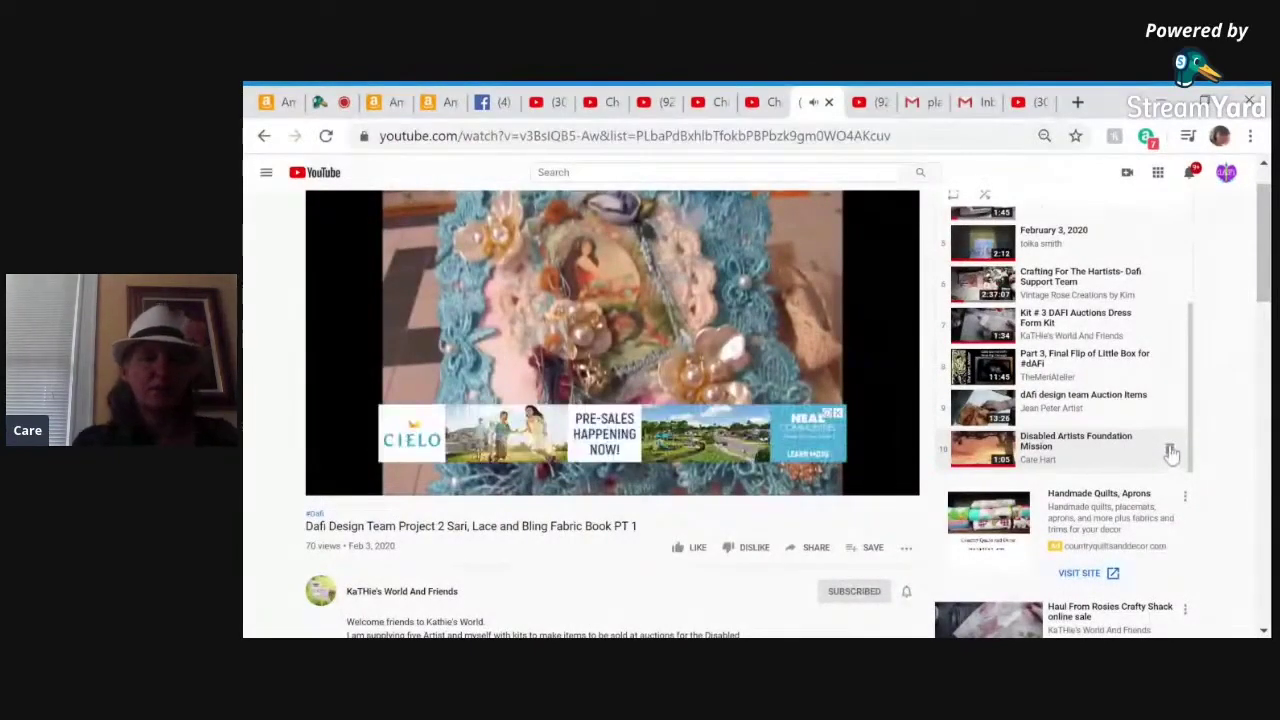
pyautogui.click(1169, 449)
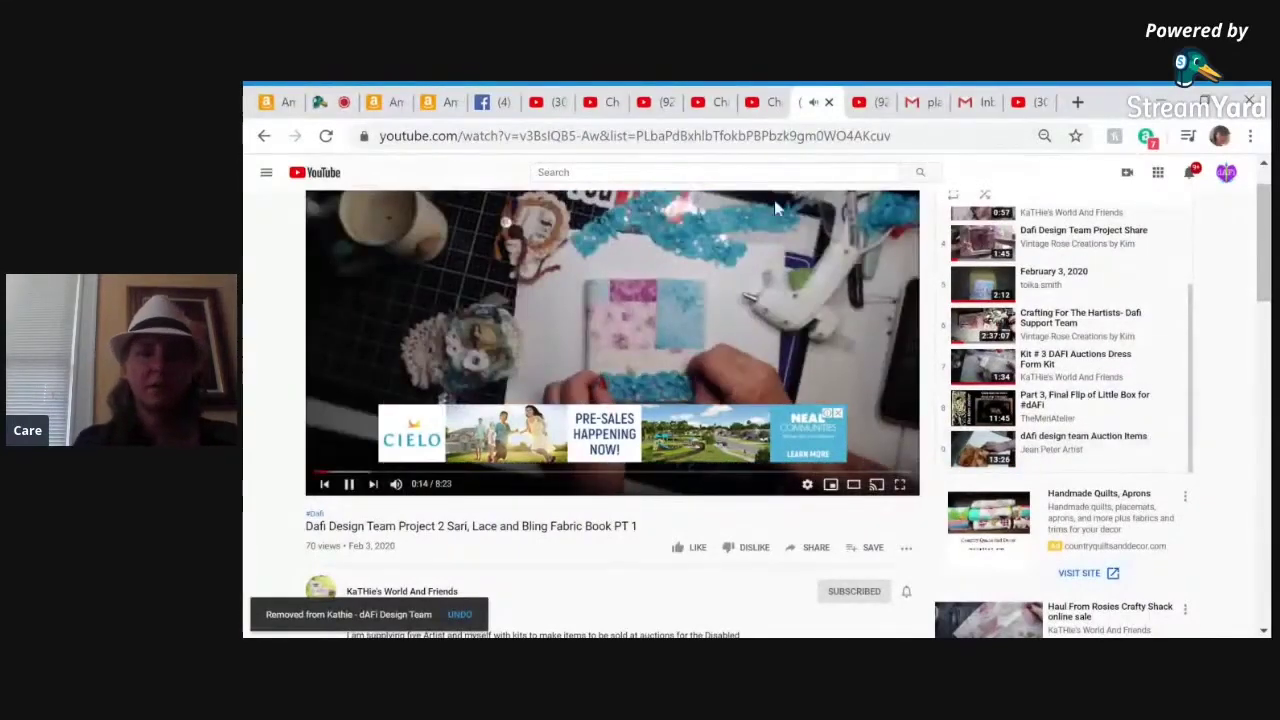
pyautogui.click(828, 102)
# Return to the StreamYard broadcast studio tab
pyautogui.click(333, 103)
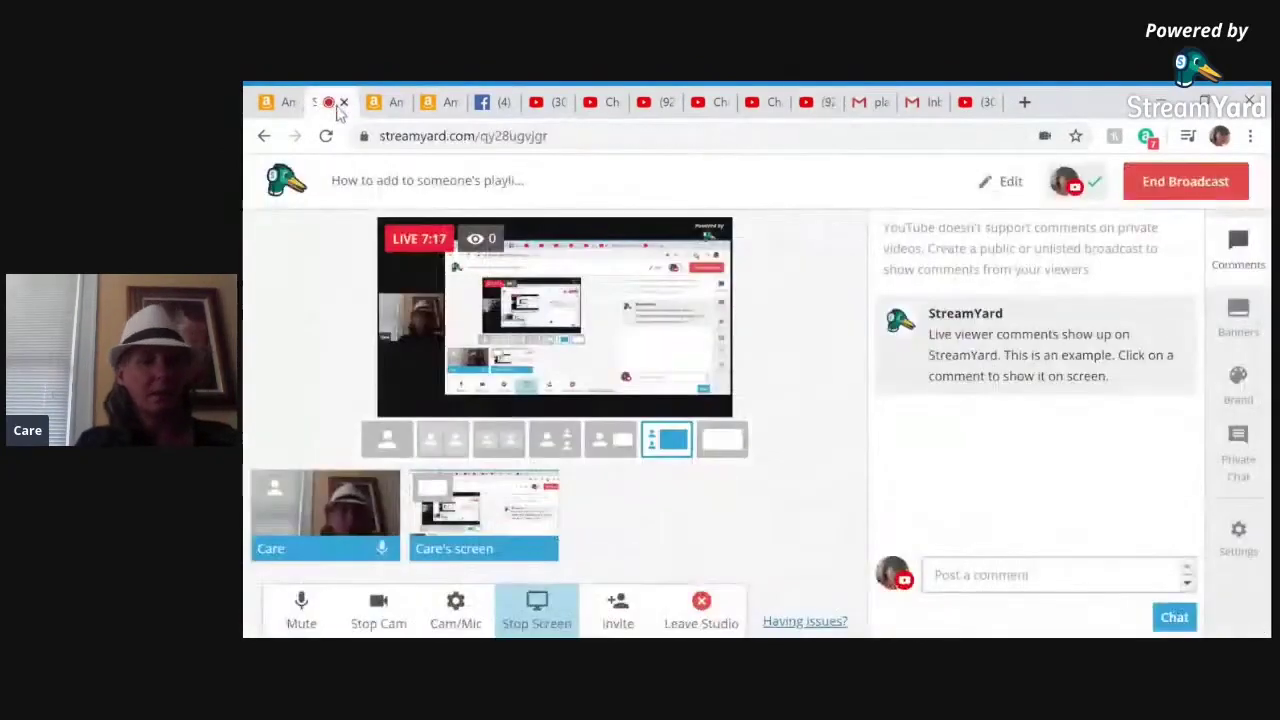